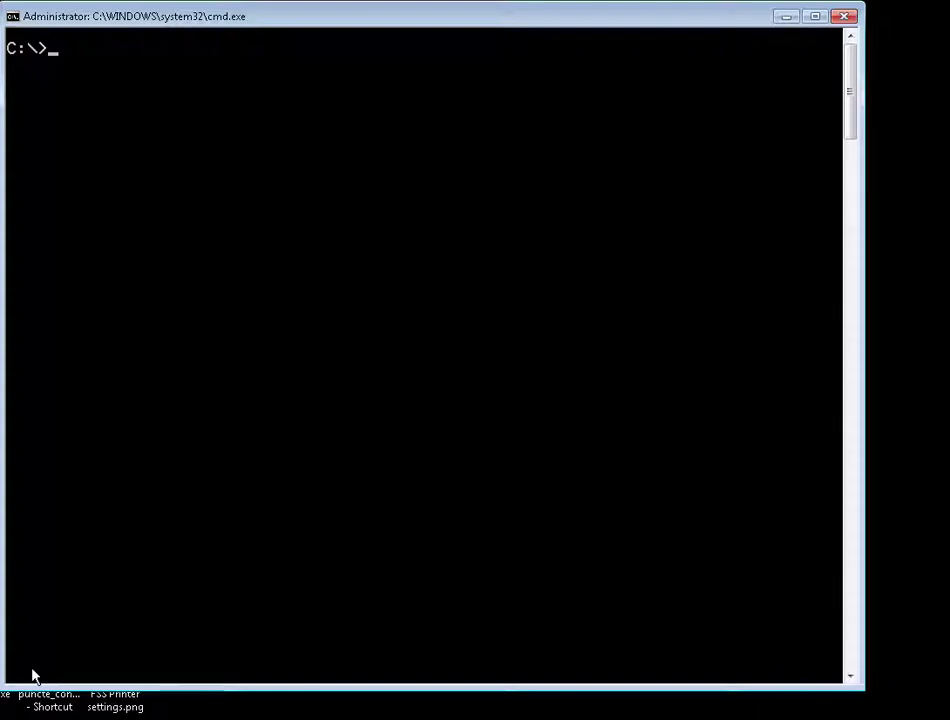
Open the Registry Editor with regedit and select the SOFTWARE key under HKEY_LOCAL_MACHINE
left_click(2, 714)
left_click(210, 611)
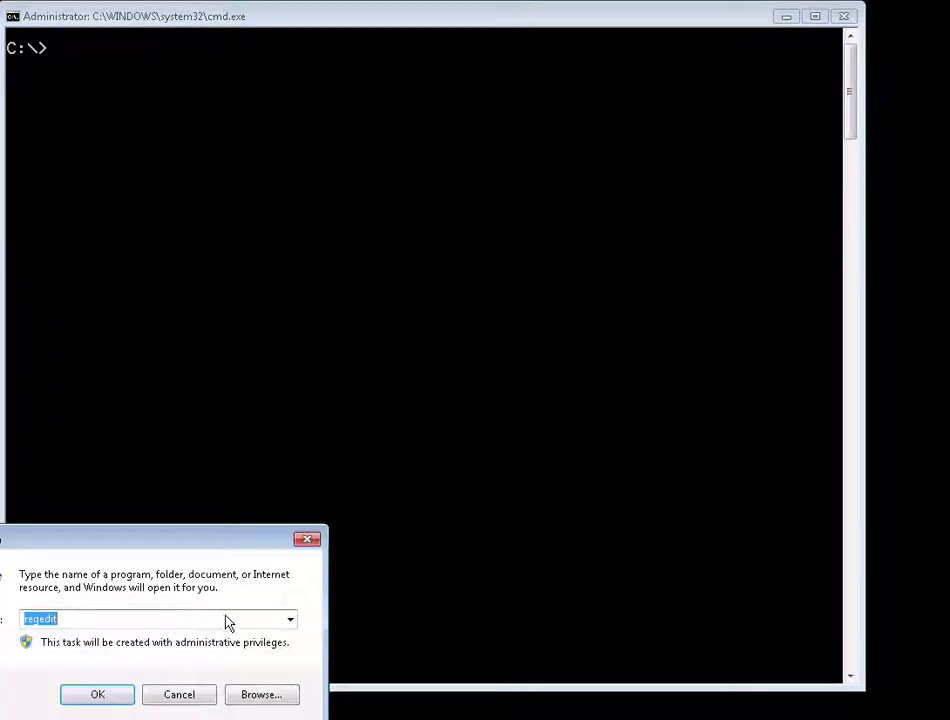
key("Return")
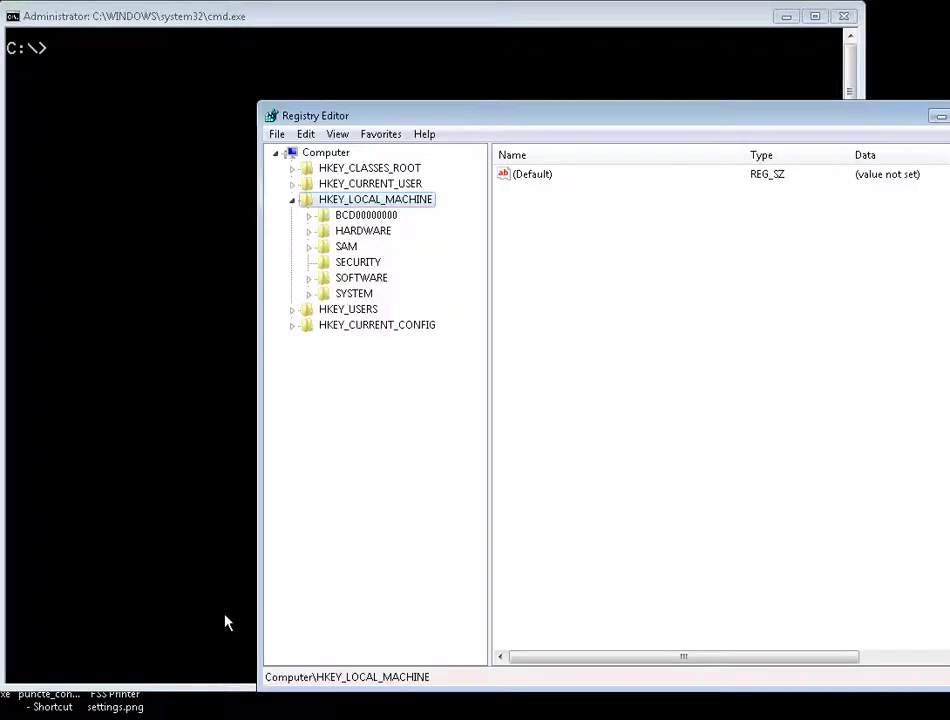
key("Left")
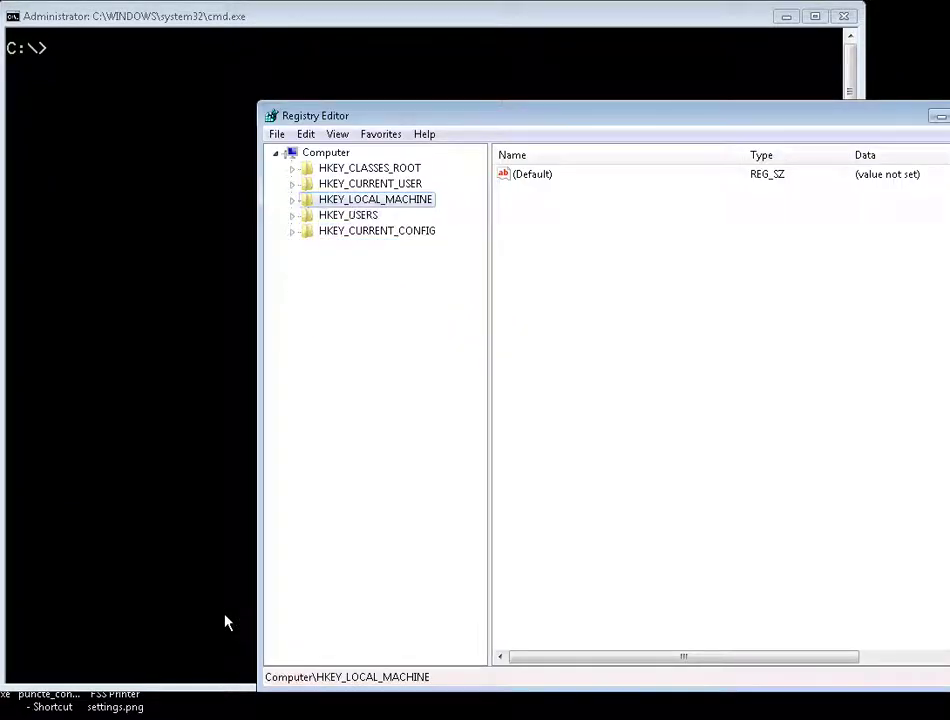
key("Right")
key("Down")
key("Down")
key("Down")
key("Down")
key("Down")
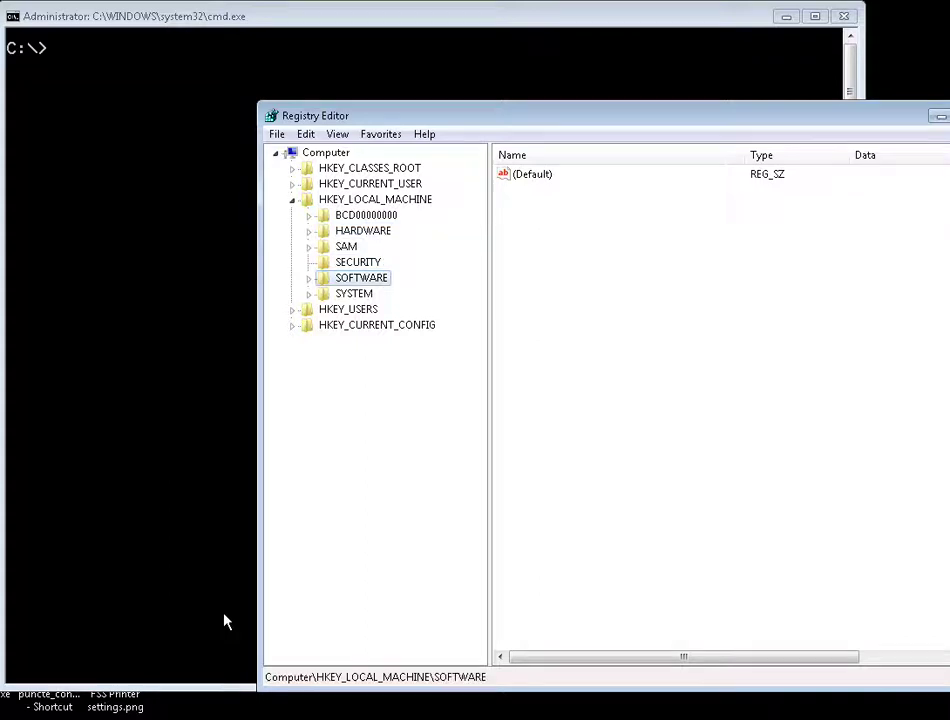
Expand the SOFTWARE key and select its Microsoft subkey
key("Right")
key("Down")
key("Down")
key("Down")
key("Down")
key("m")
key("Down")
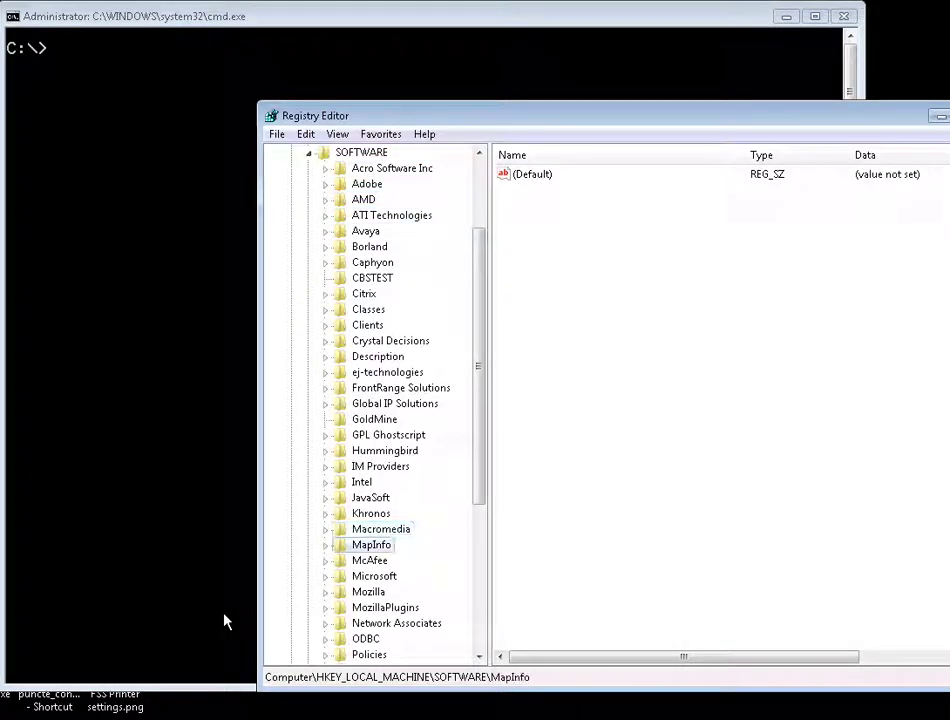
key("Down")
key("Right")
key("Left")
key("Down")
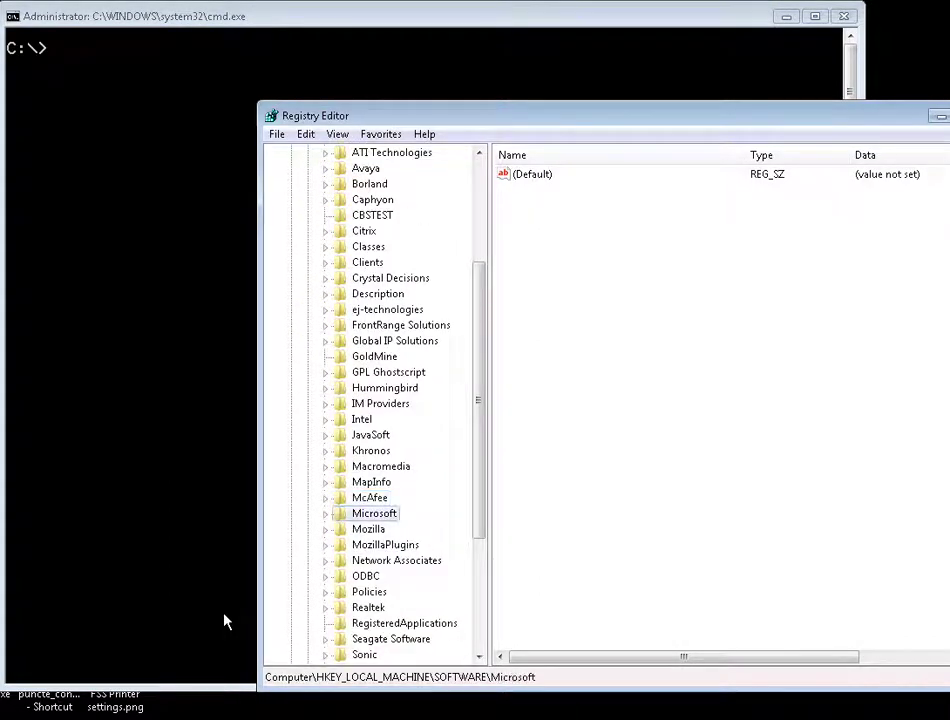
Expand the Microsoft key and select its Windows subkey
key("Right")
key("Right")
key("Down")
key("Down")
key("Down")
key("Down")
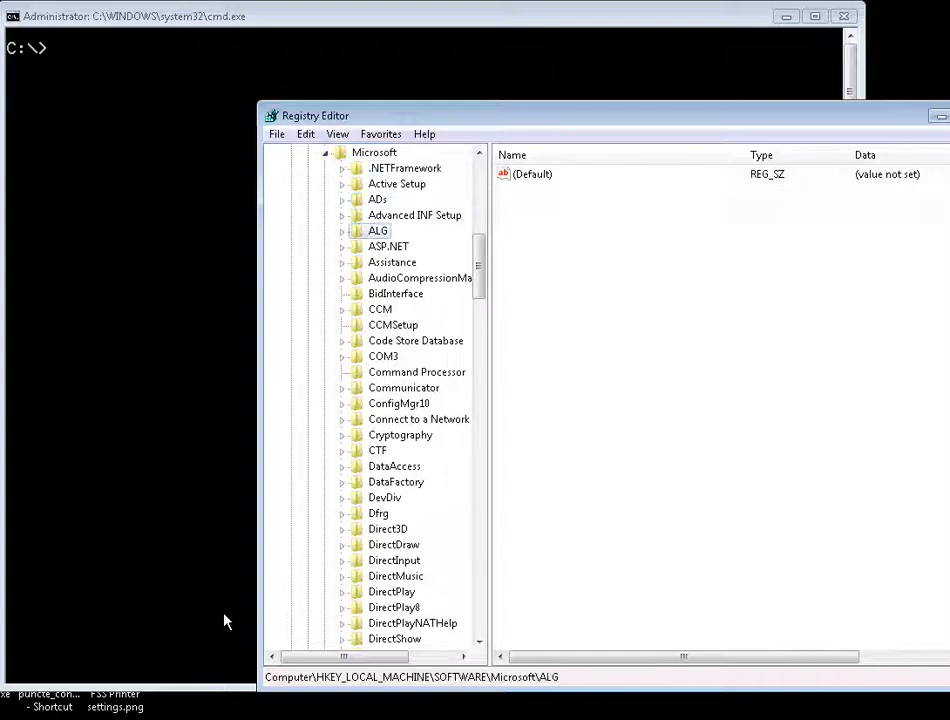
key("w")
key("Down")
key("Down")
key("Down")
key("Down")
key("Down")
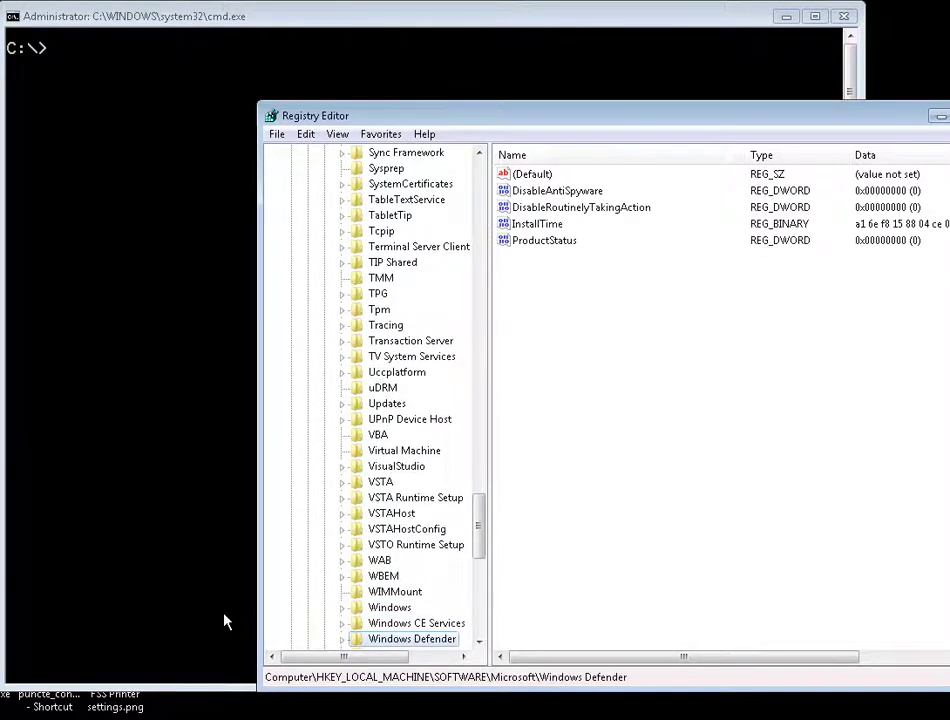
key("Up")
Expand the Windows key and its CurrentVersion subkey, and select the Policies key inside
key("Right")
key("Right")
key("Right")
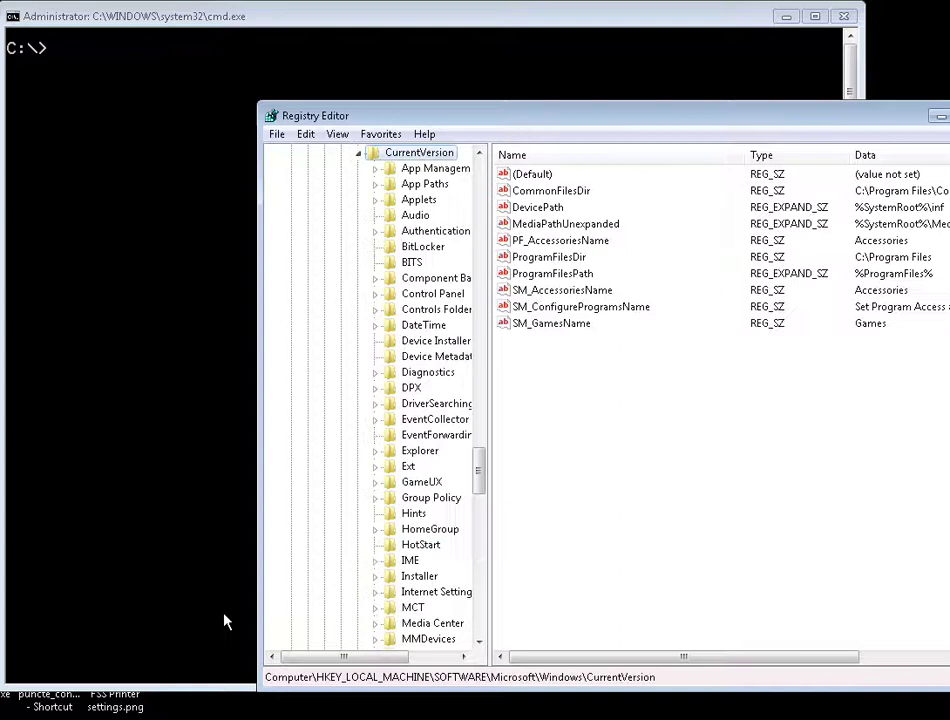
key("Down")
key("Down")
key("Down")
type("po")
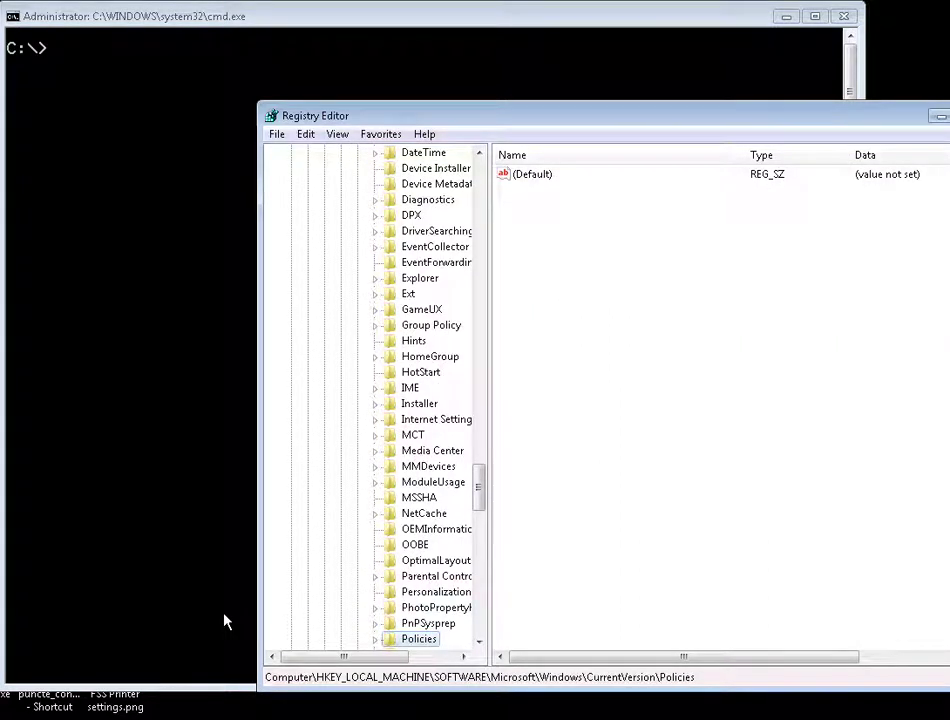
Select the System subkey under Policies and move the Registry Editor window fully into view
key("Right")
key("Right")
key("Down")
key("Down")
key("Down")
key("Down")
key("Down")
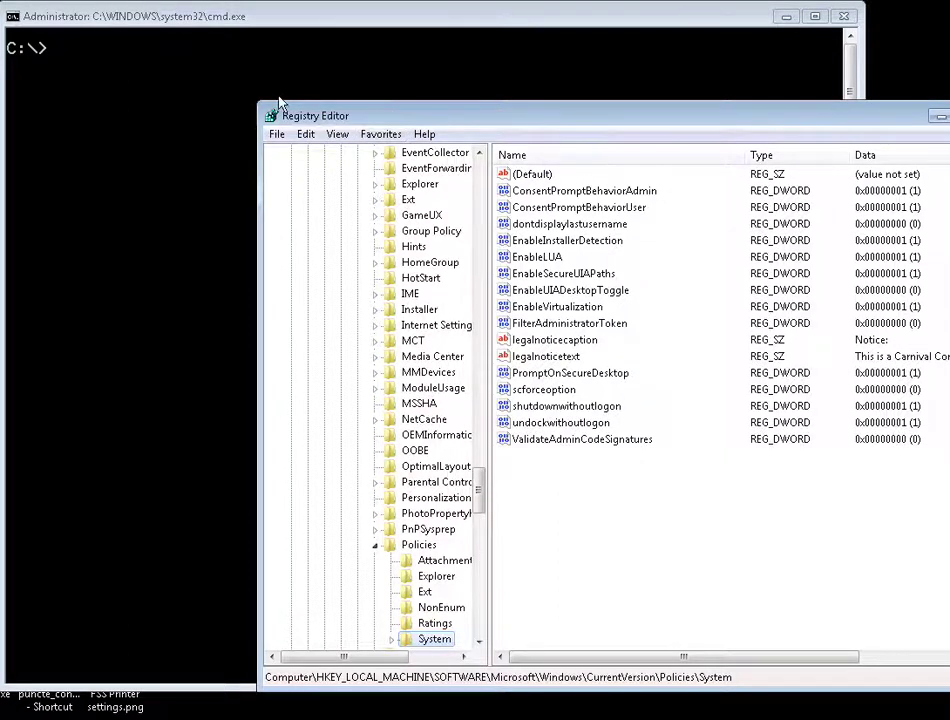
left_click_drag(285, 114, 107, 89)
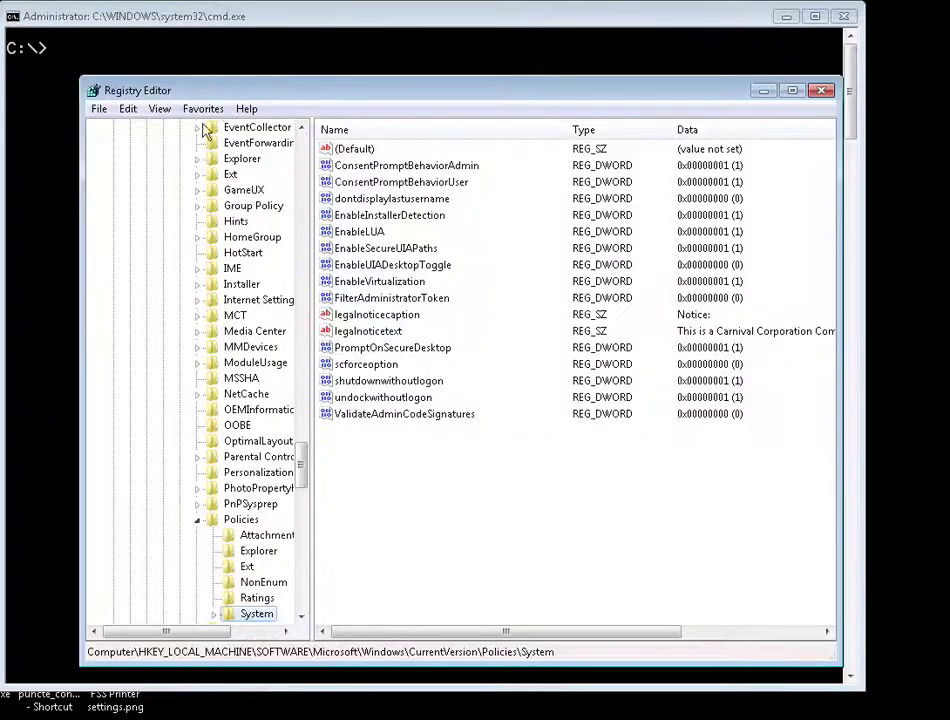
Examine the ConsentPromptBehaviorAdmin, ConsentPromptBehaviorUser and EnableLUA values in the System key
left_click(418, 168)
left_click(400, 185)
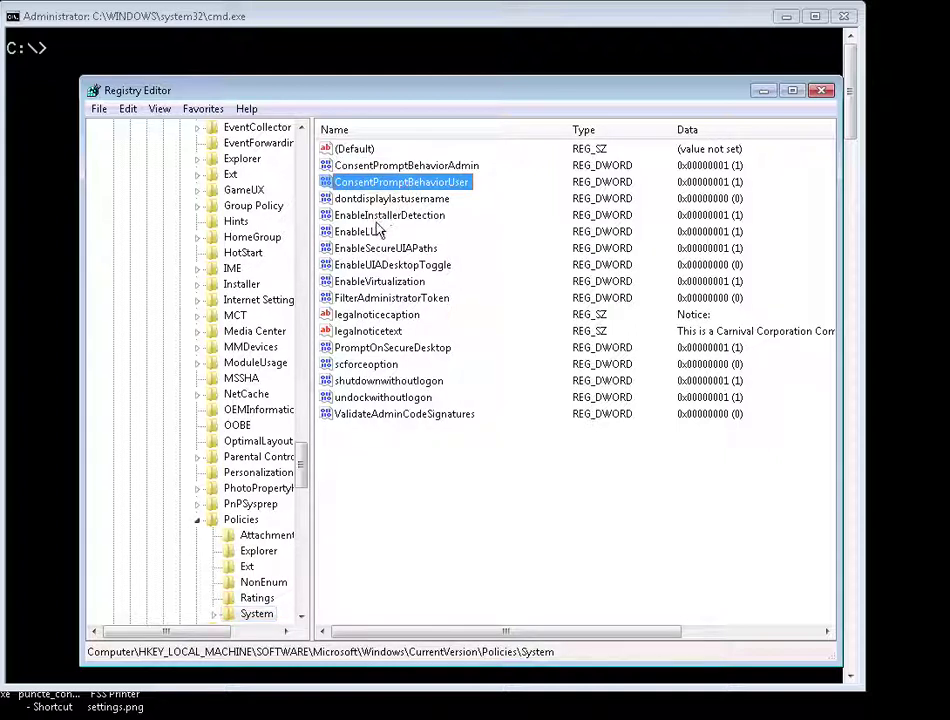
left_click(376, 230)
left_click(394, 168)
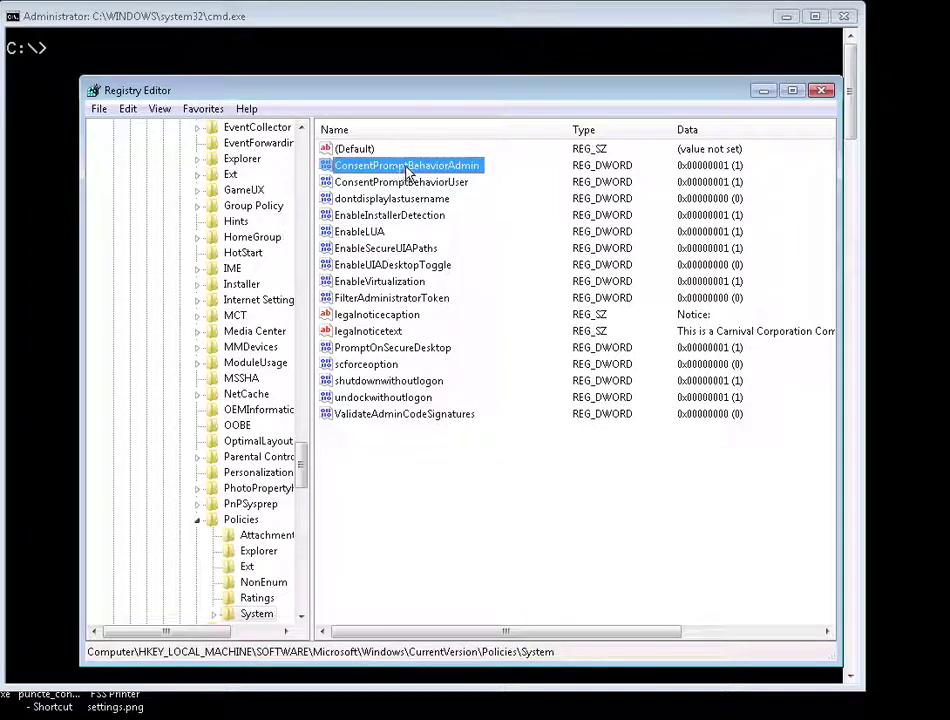
left_click(416, 185)
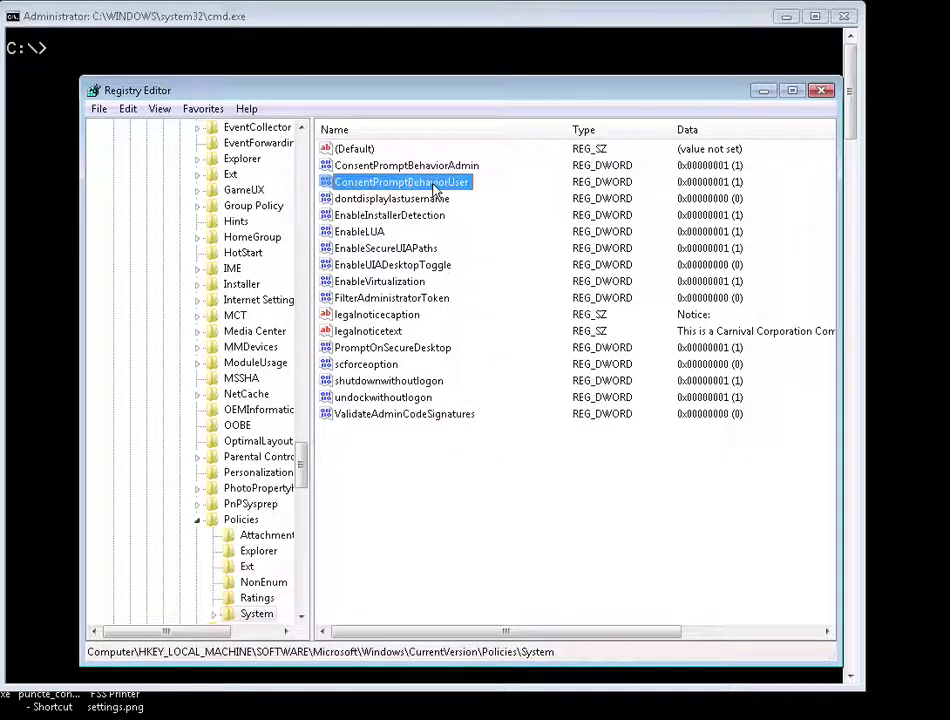
left_click(378, 231)
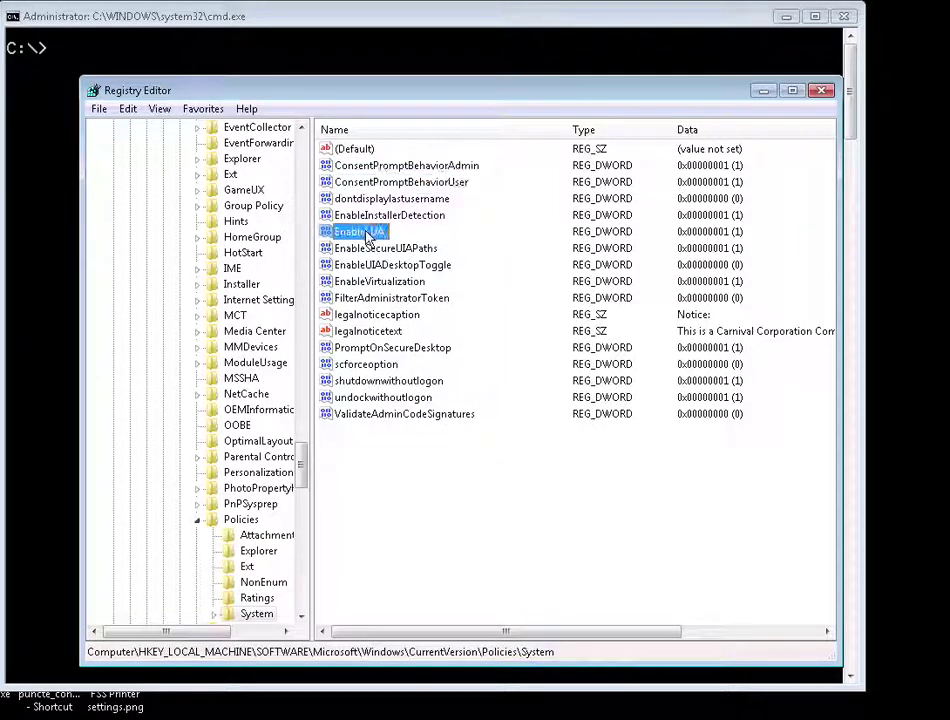
left_click(405, 166)
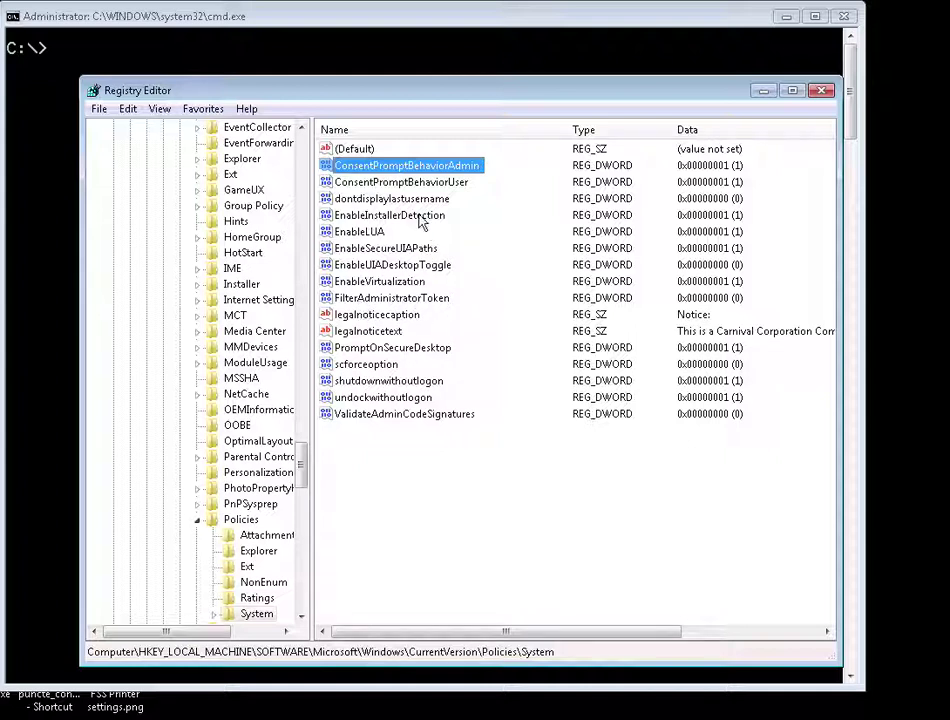
left_click(362, 184)
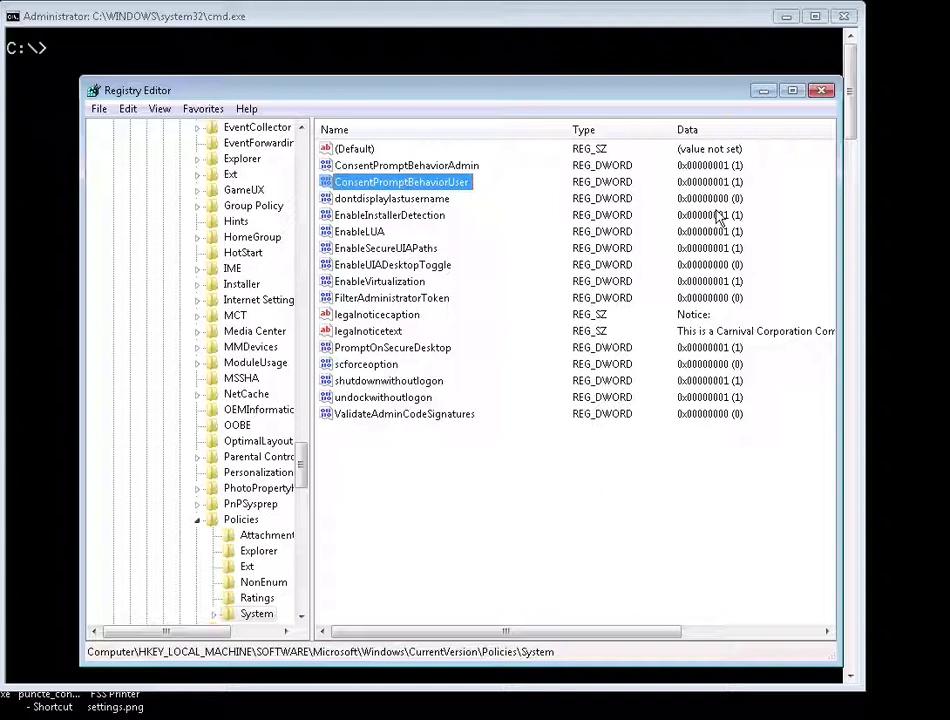
left_click(345, 233)
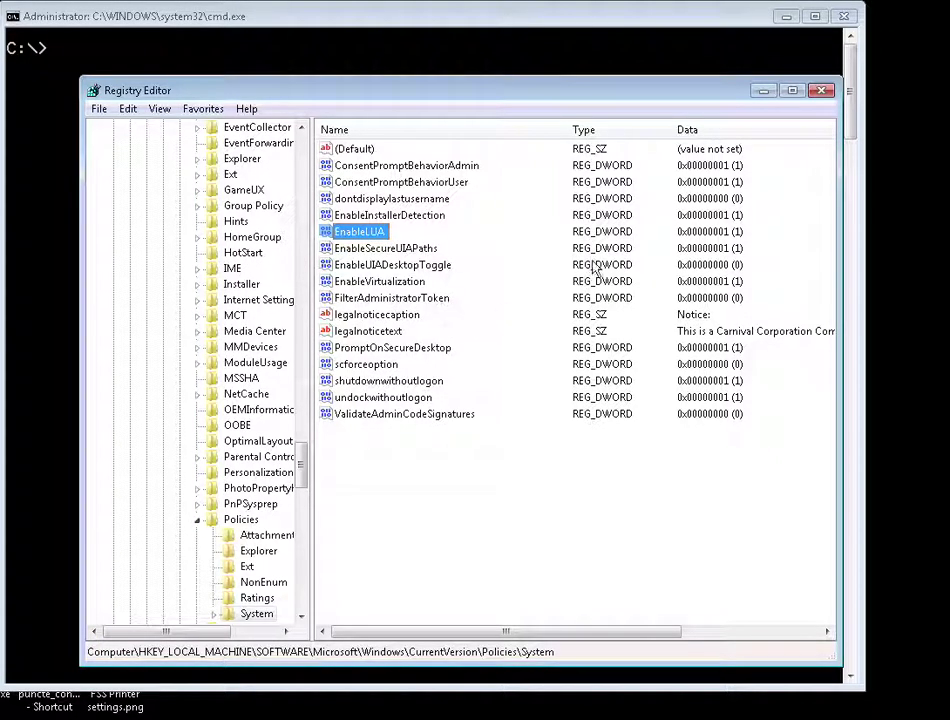
left_click(368, 166)
left_click(360, 182)
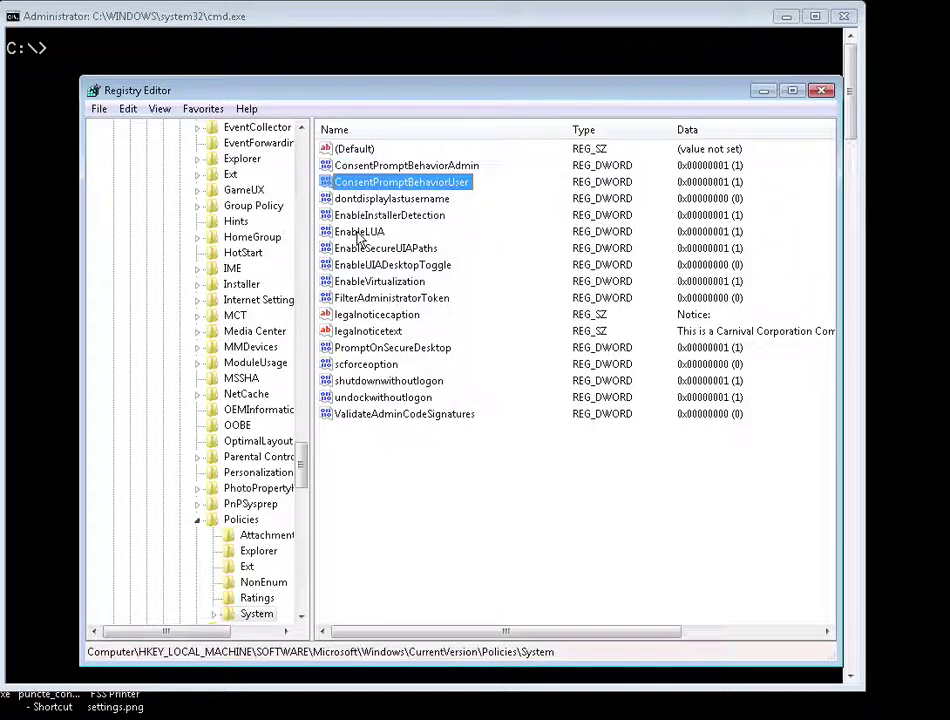
left_click(360, 232)
Close the Registry Editor and shift the Command Prompt window slightly away from the screen edge
left_click_drag(620, 107, 583, 101)
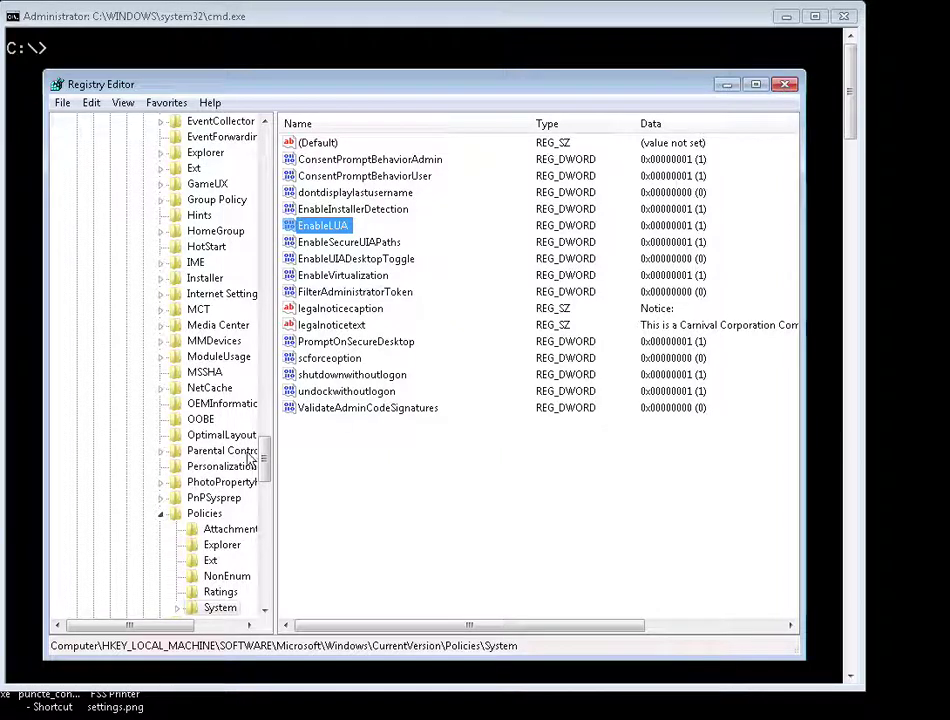
left_click(786, 88)
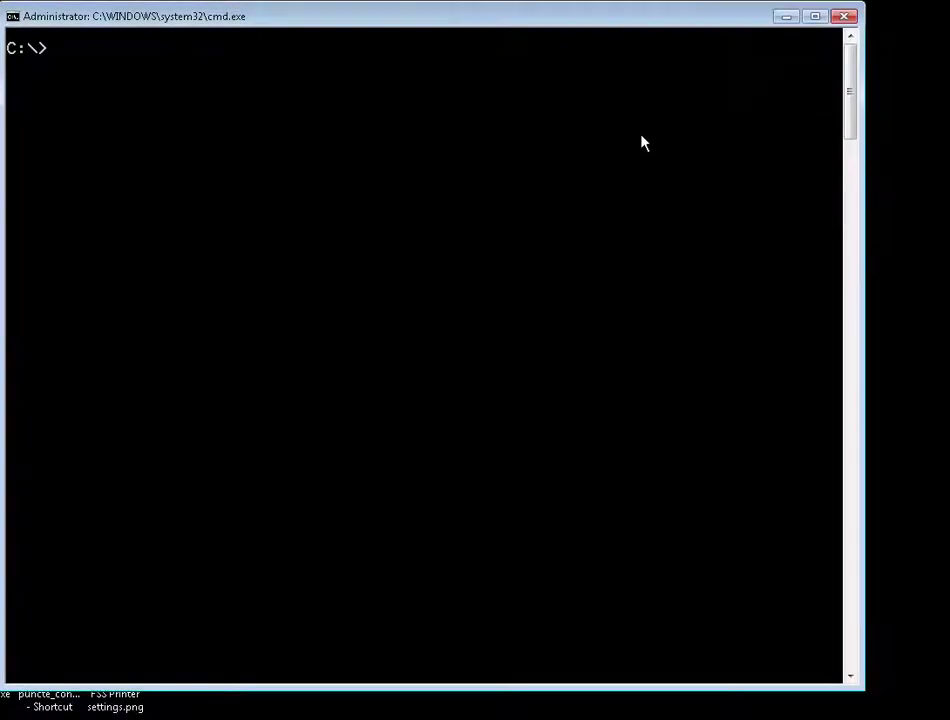
left_click_drag(283, 16, 303, 18)
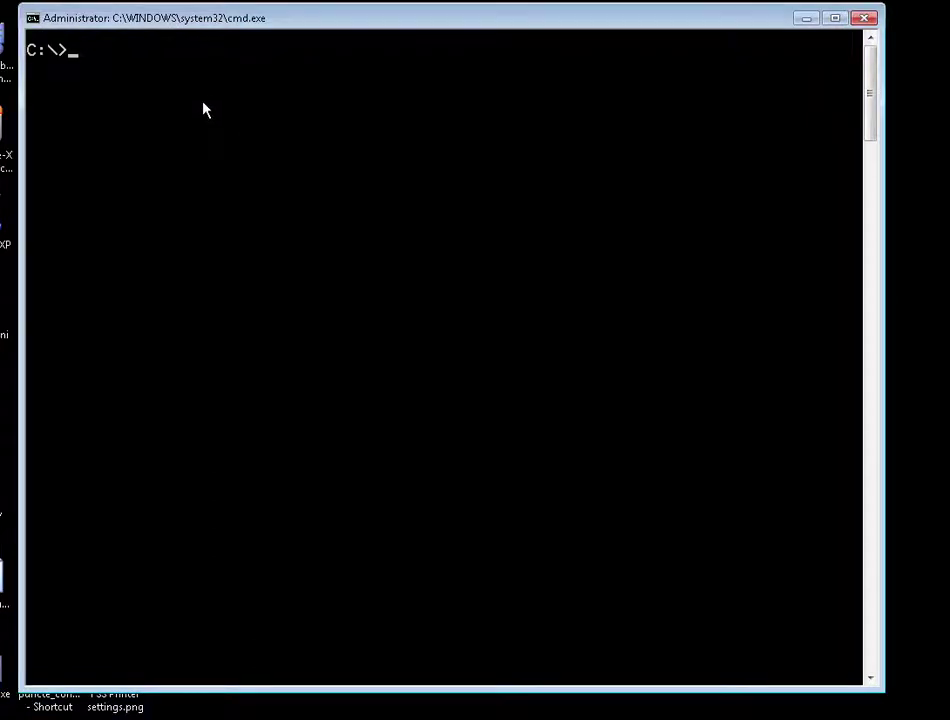
Reopen the Registry Editor, move its window aside and switch back to the Command Prompt
key("super")
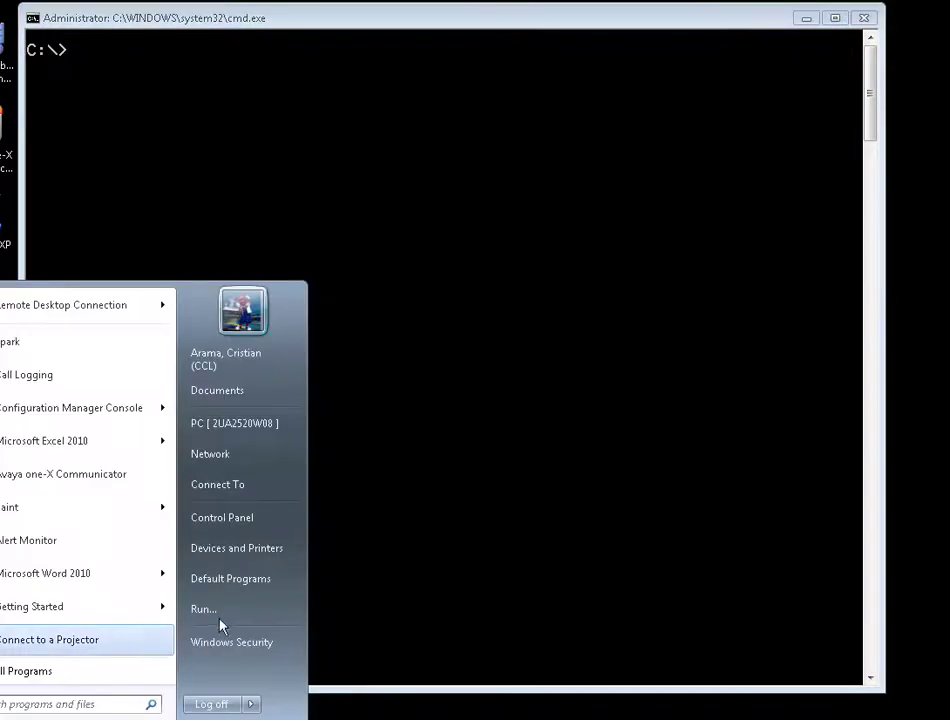
left_click(220, 617)
left_click(98, 694)
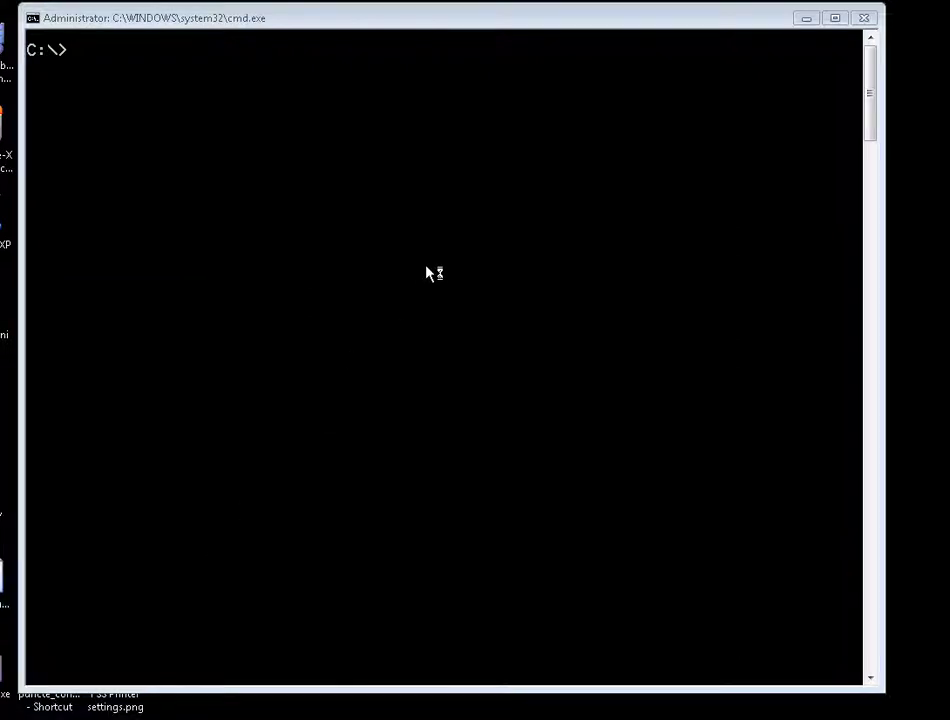
left_click_drag(464, 102, 632, 151)
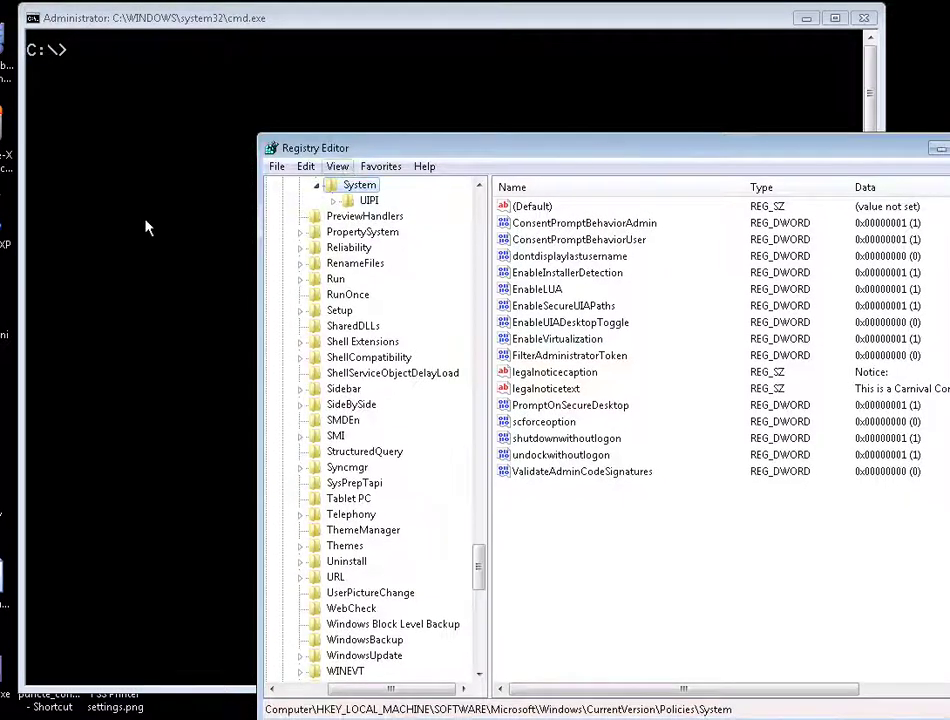
left_click(145, 228)
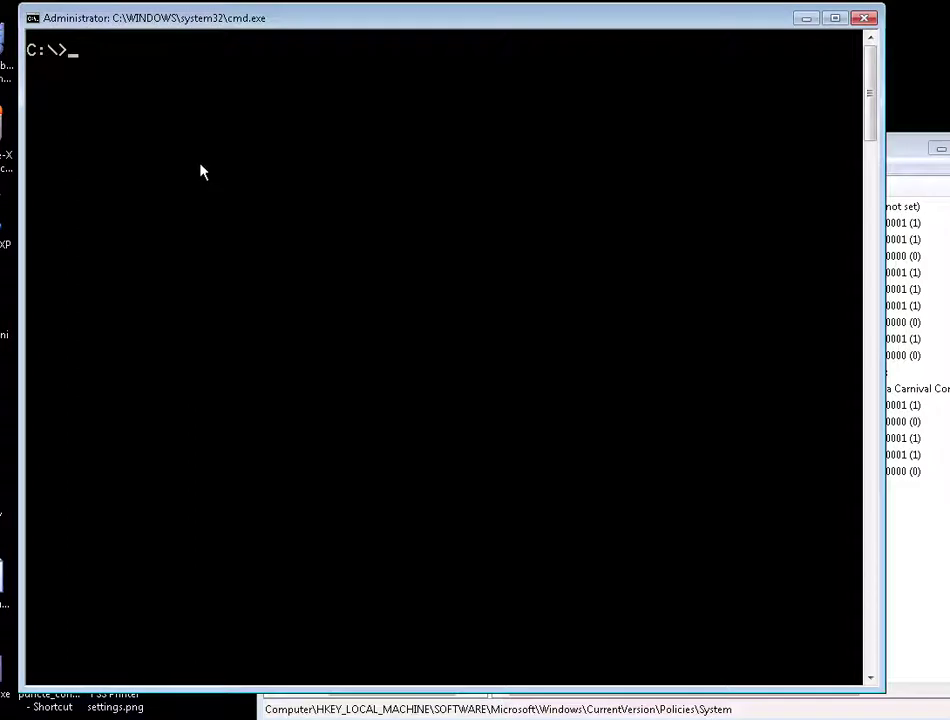
Begin a reg add command with the quoted key path "HKLM\Software\microsoft\windows\currentversion\policies\system"
type("reg add \"\"")
key("Left")
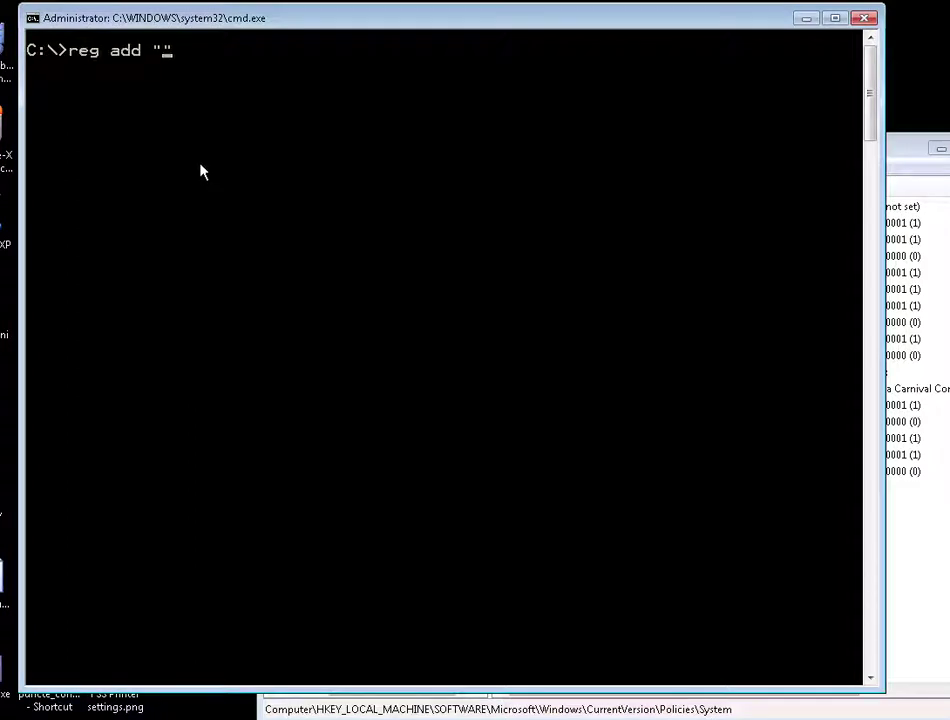
type("HKLM\\SofSof")
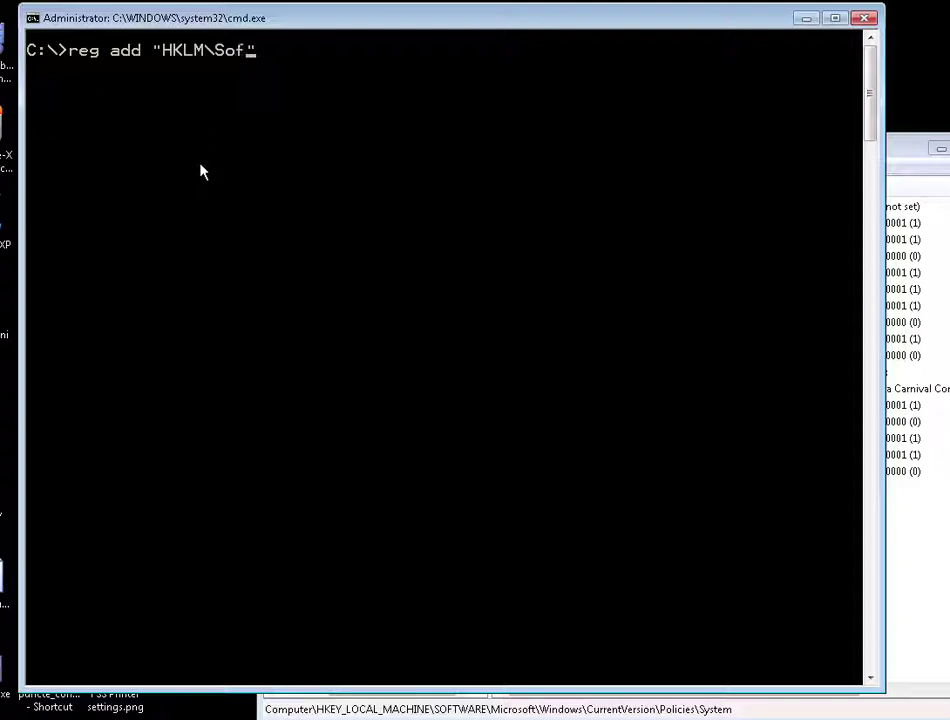
type("tware\\")
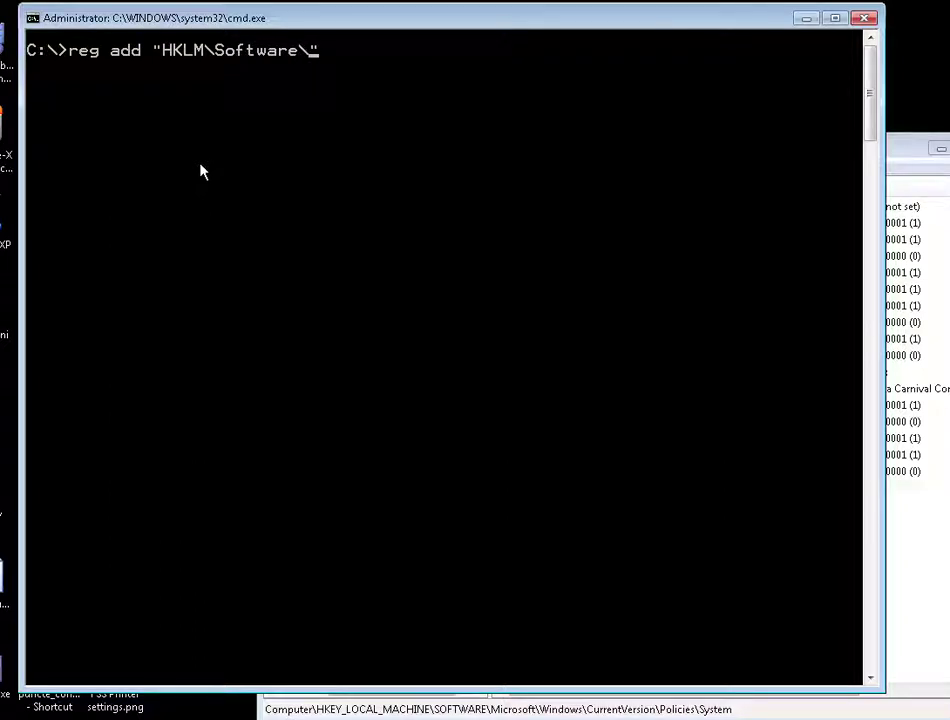
type("microsoft")
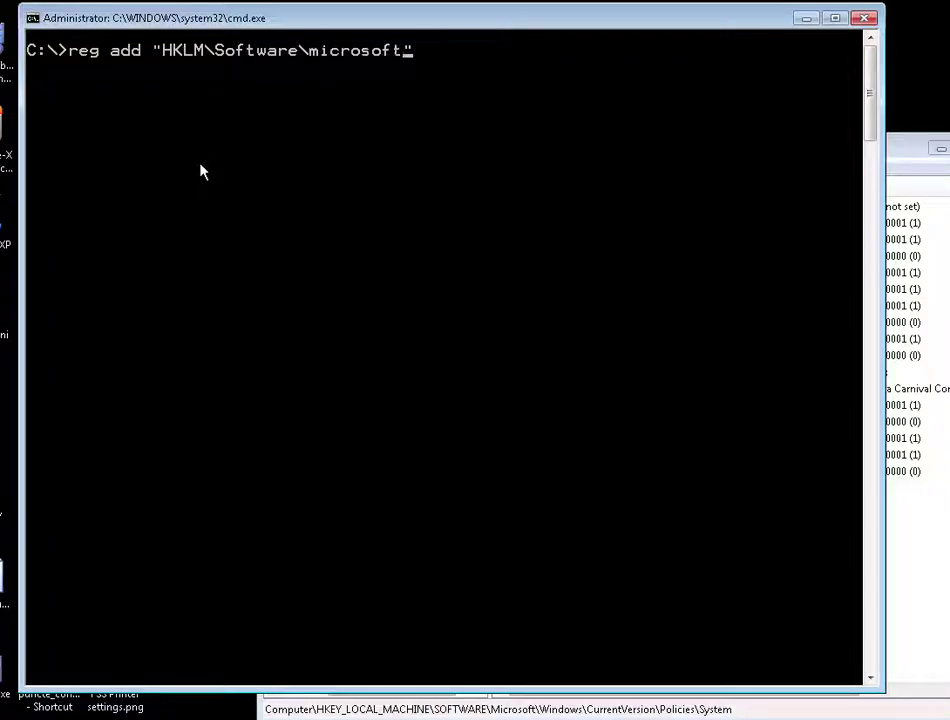
type("\\windows\\")
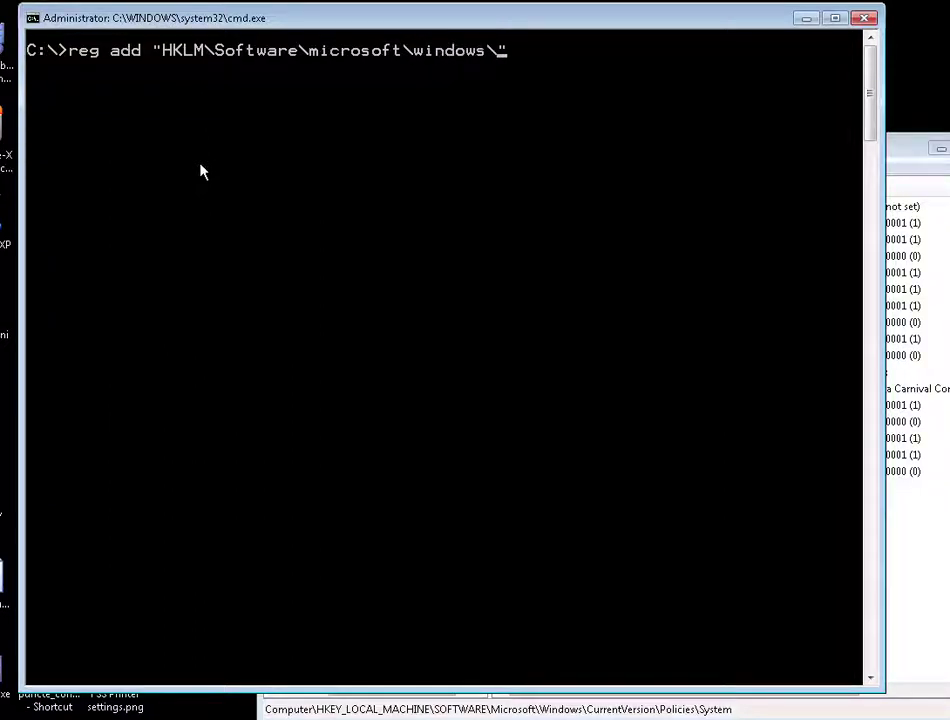
type("currentversion\\policies\\system")
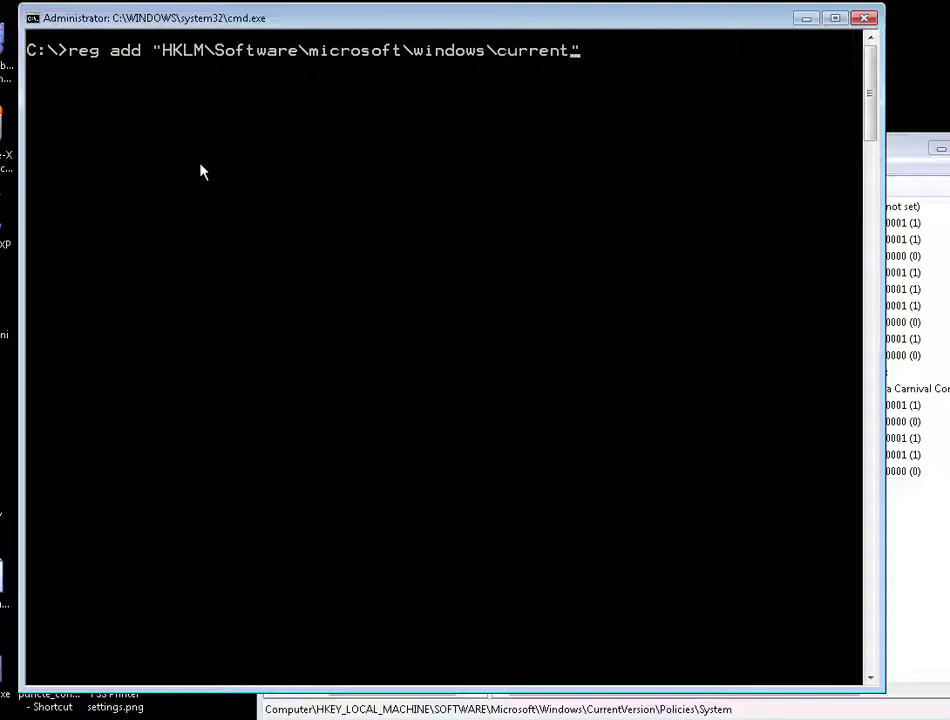
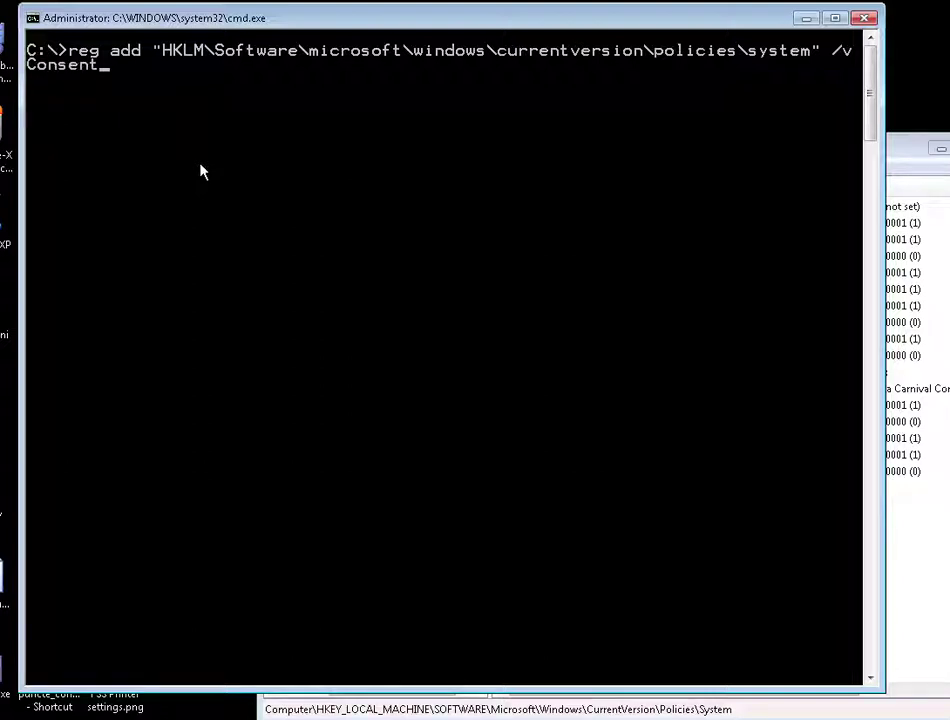
Complete and run the reg add command to force ConsentPromptBehaviorAdmin to REG_DWORD data 0 with /f
type("ntB")
key("BackSpace")
type("Pro")
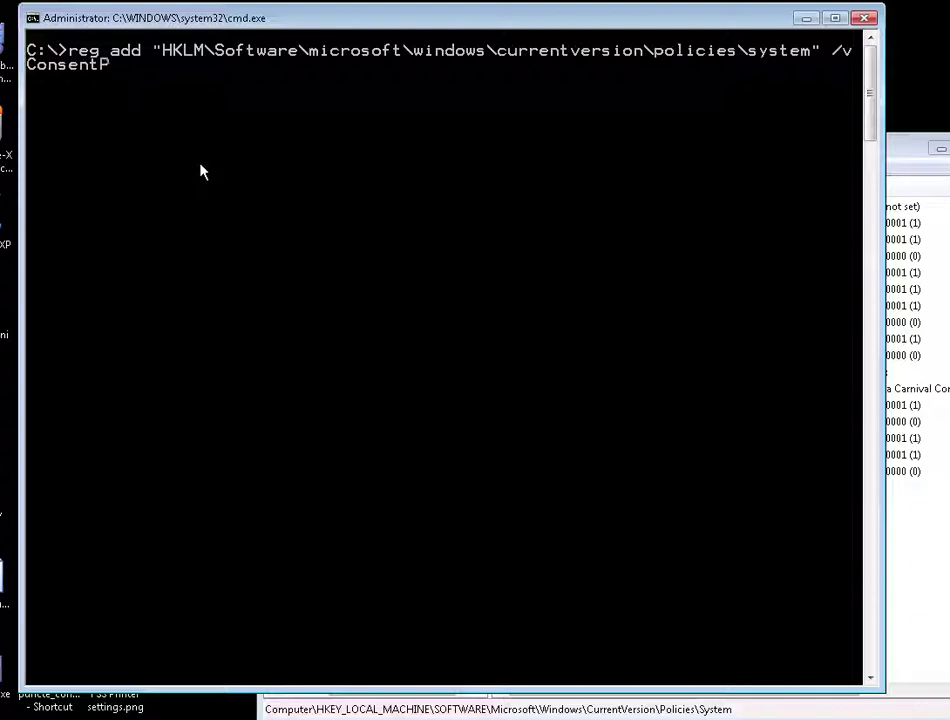
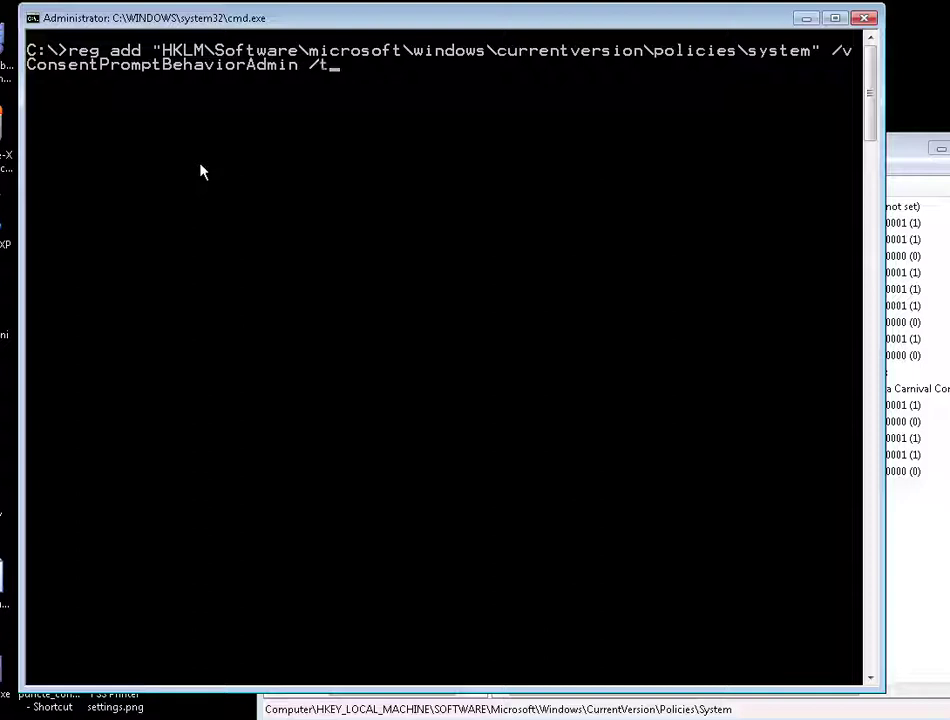
type("REG_D")
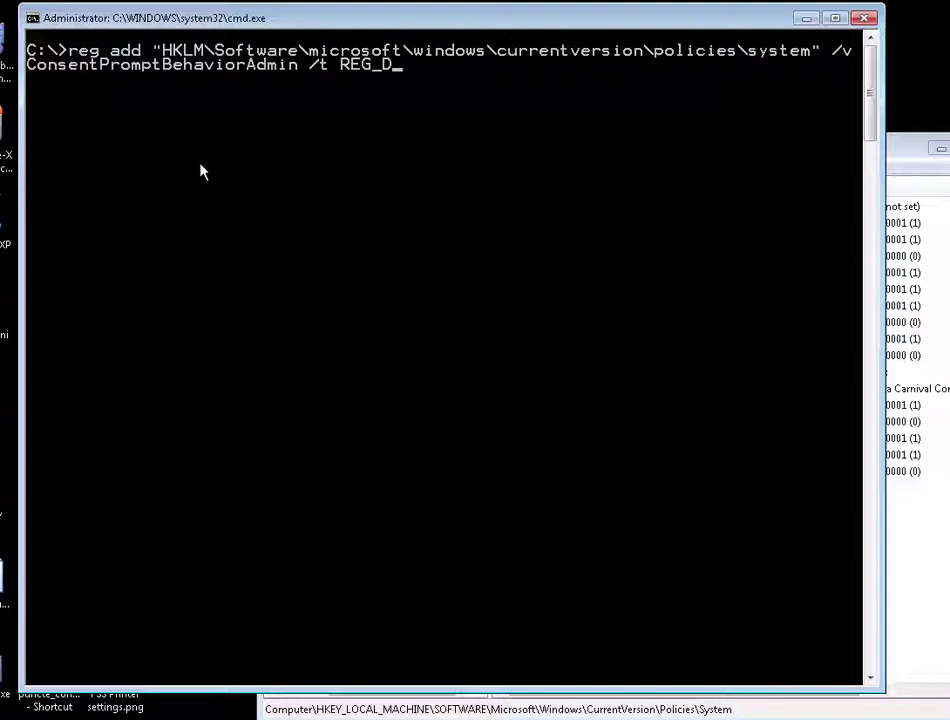
type("WORD /d 0 /f")
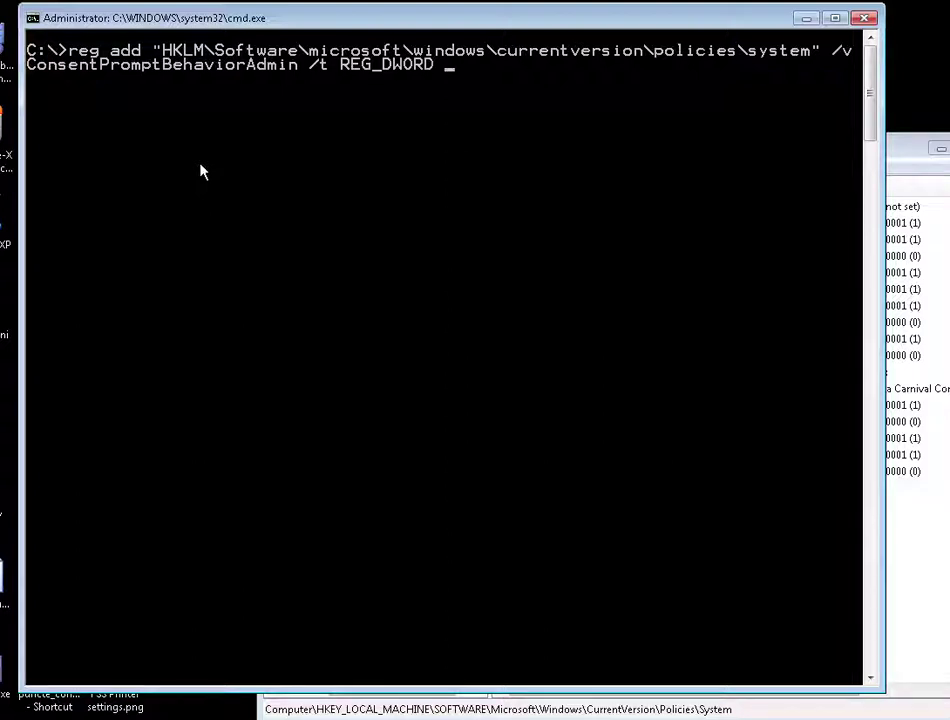
type("_DWORD /d 0 /f")
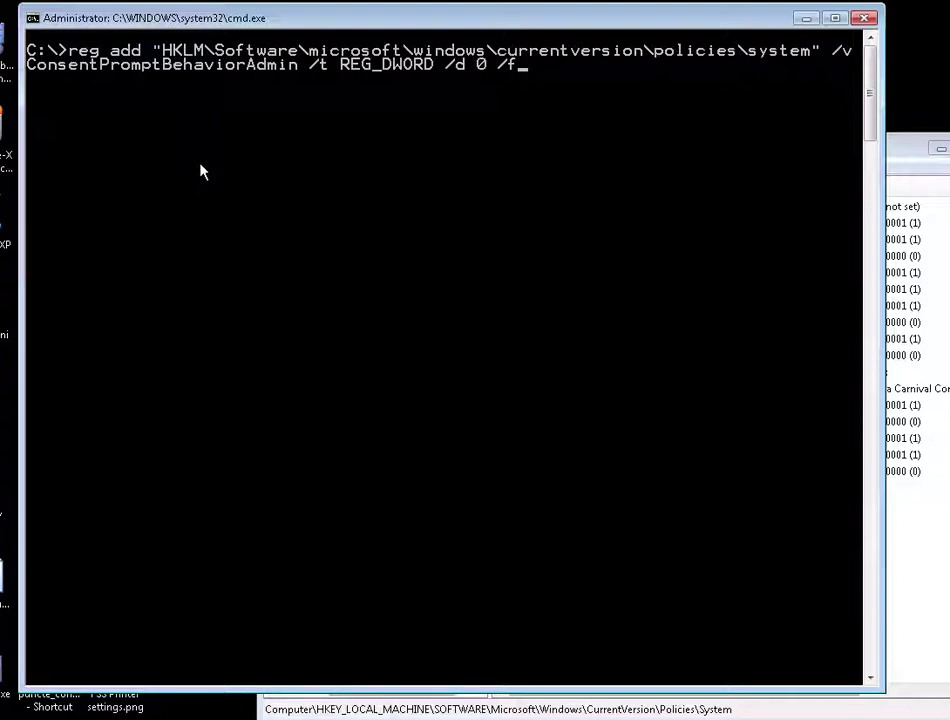
key("Return")
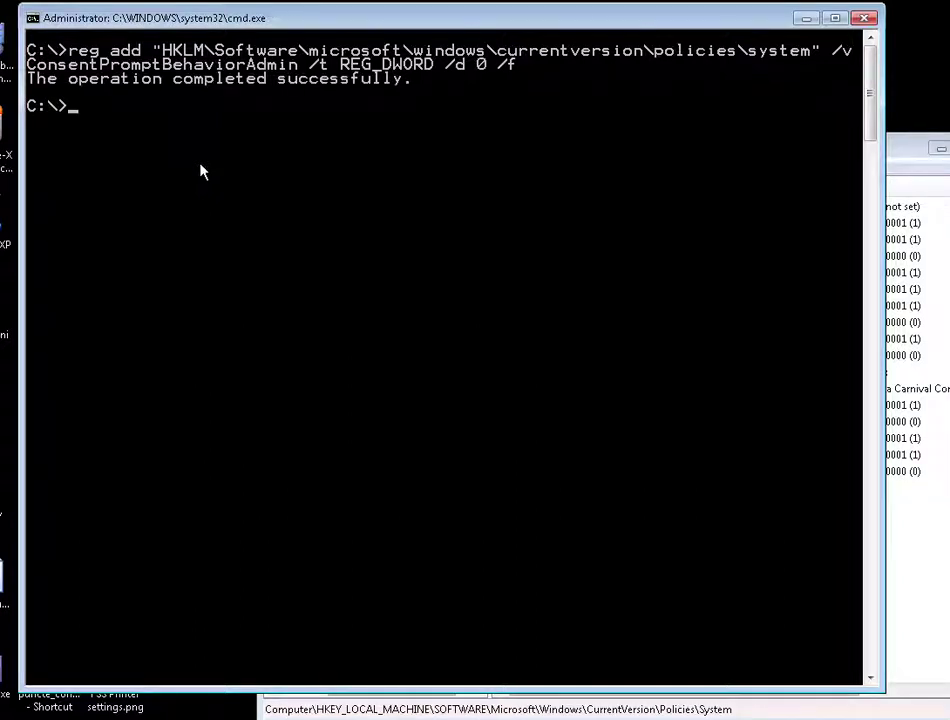
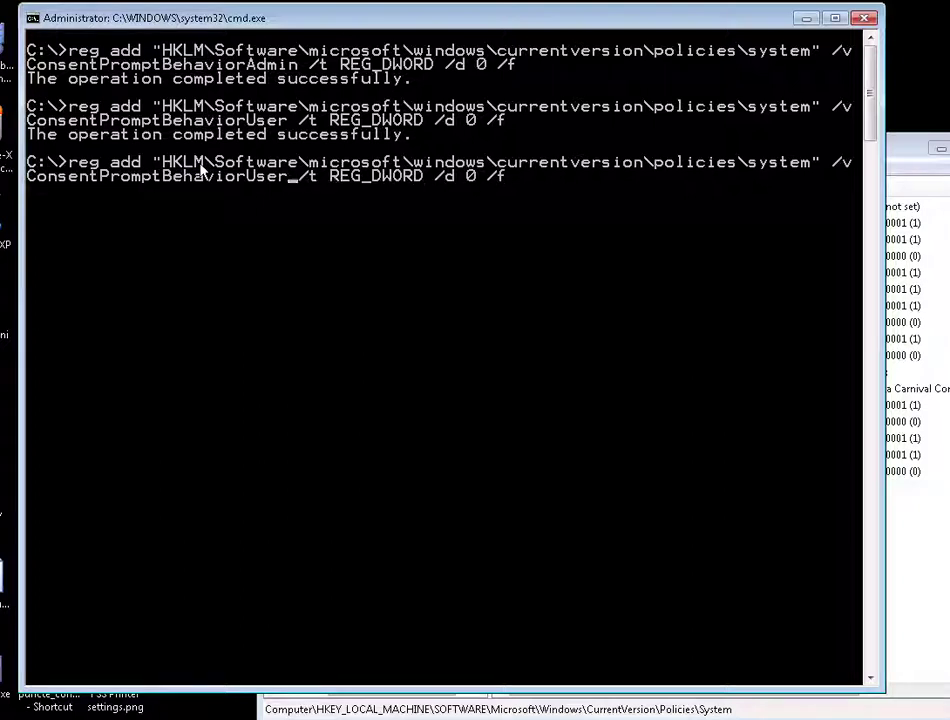
Replace ConsentPromptBehaviorUser with EnableLUA in the recalled reg add command and run it with /t REG_DWORD /d 0 /f
key("BackSpace")
key("BackSpace")
key("BackSpace")
key("BackSpace")
key("BackSpace")
key("BackSpace")
key("BackSpace")
key("BackSpace")
key("BackSpace")
key("BackSpace")
key("BackSpace")
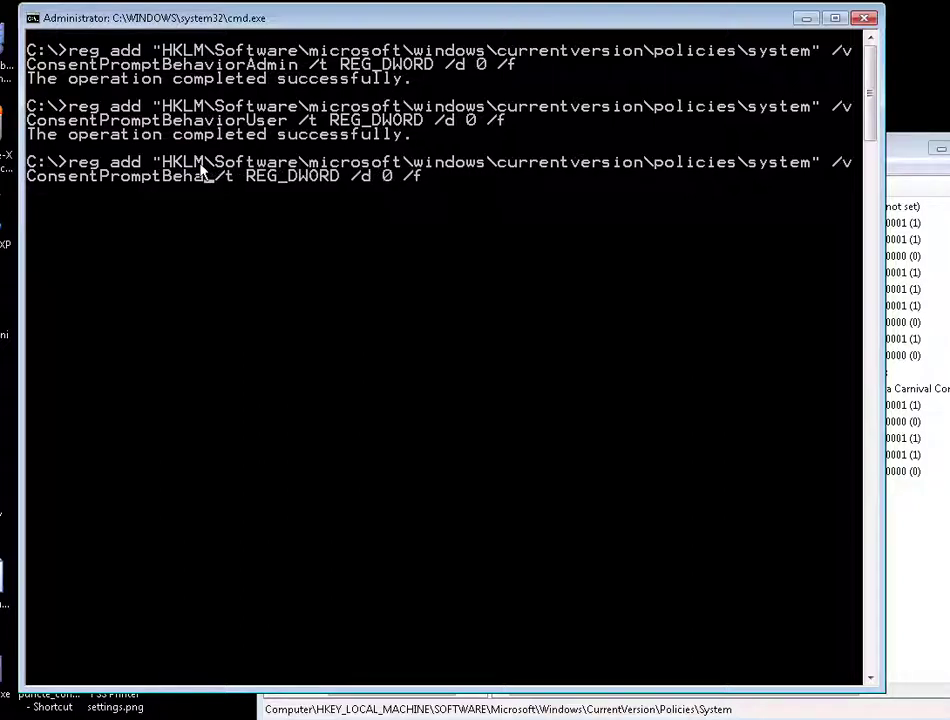
key("BackSpace")
key("BackSpace")
key("BackSpace")
key("BackSpace")
key("BackSpace")
key("BackSpace")
key("BackSpace")
key("BackSpace")
key("BackSpace")
key("BackSpace")
key("BackSpace")
key("BackSpace")
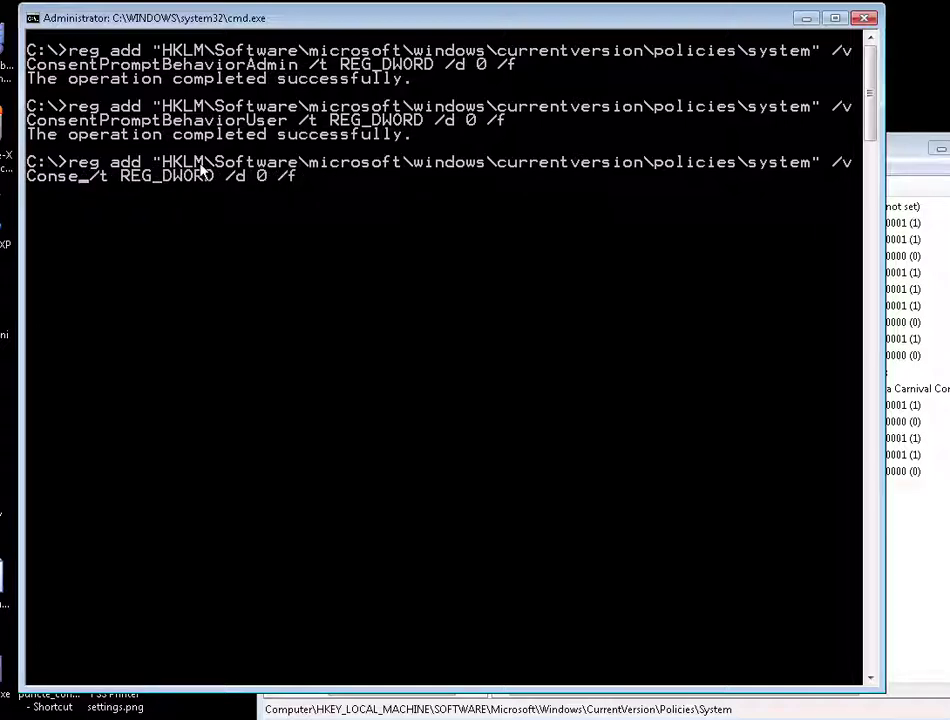
key("BackSpace")
key("BackSpace")
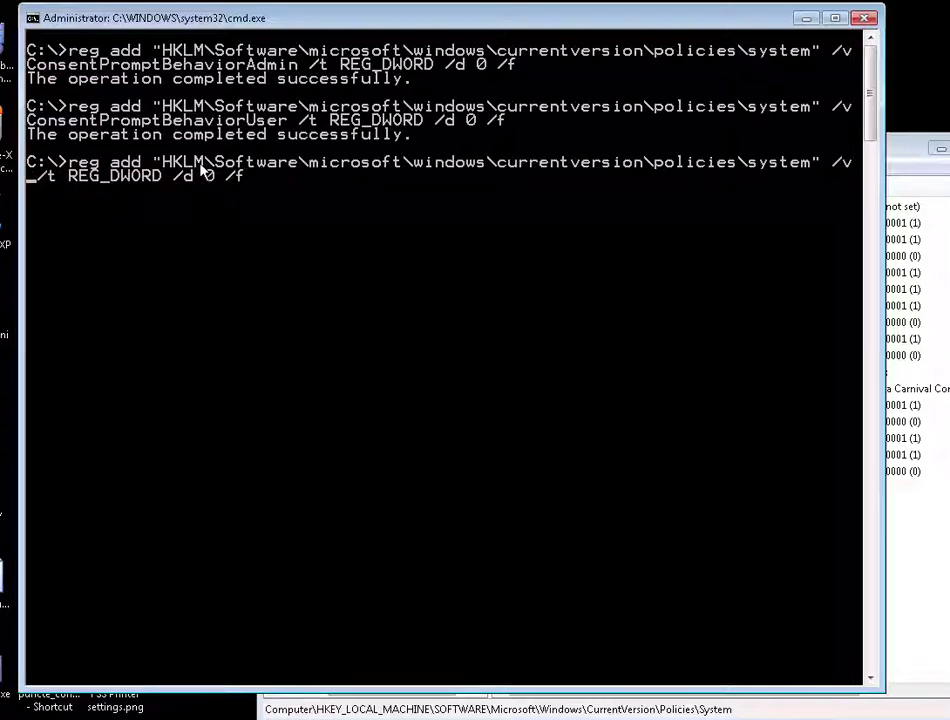
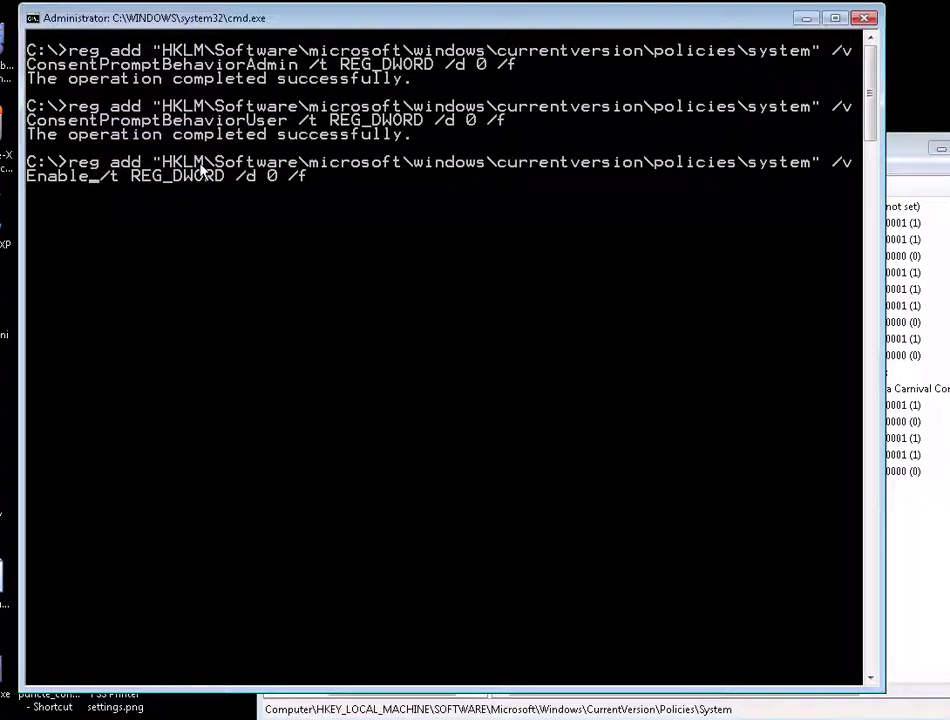
type("LUA")
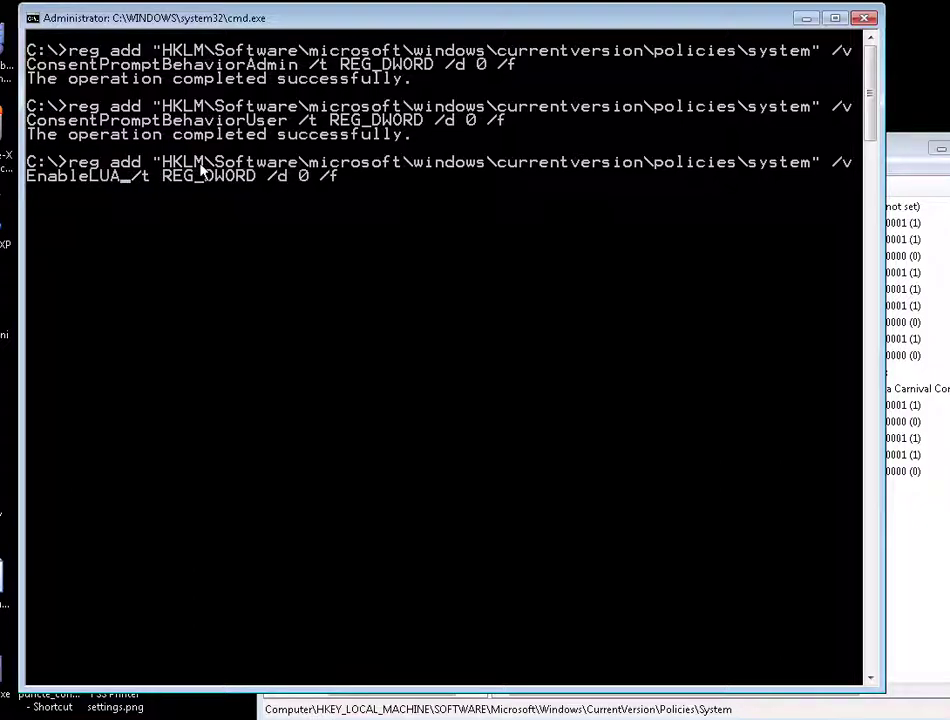
key("Return")
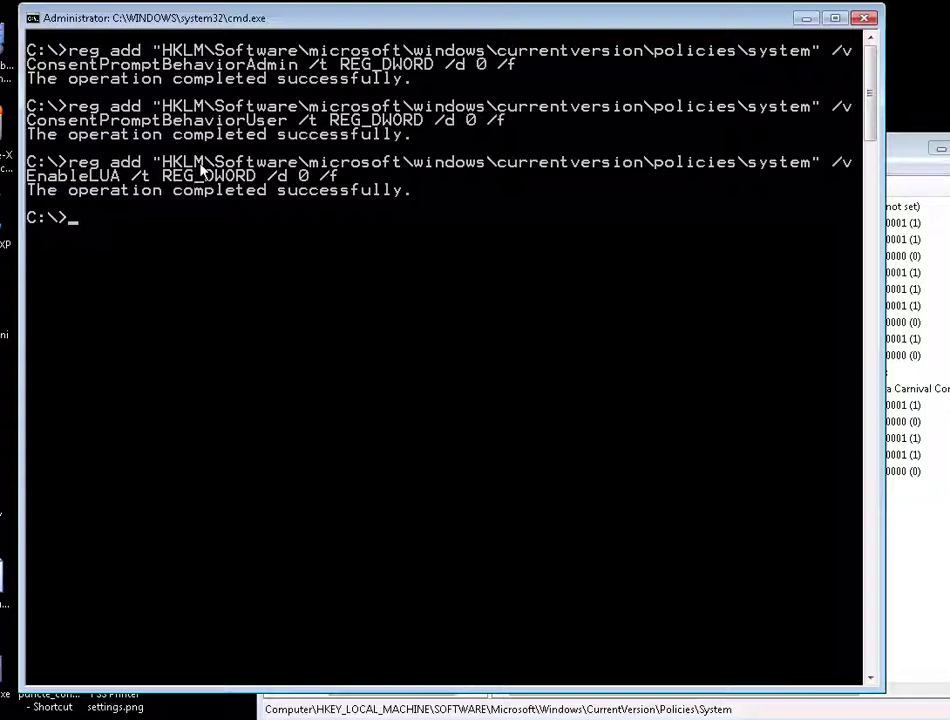
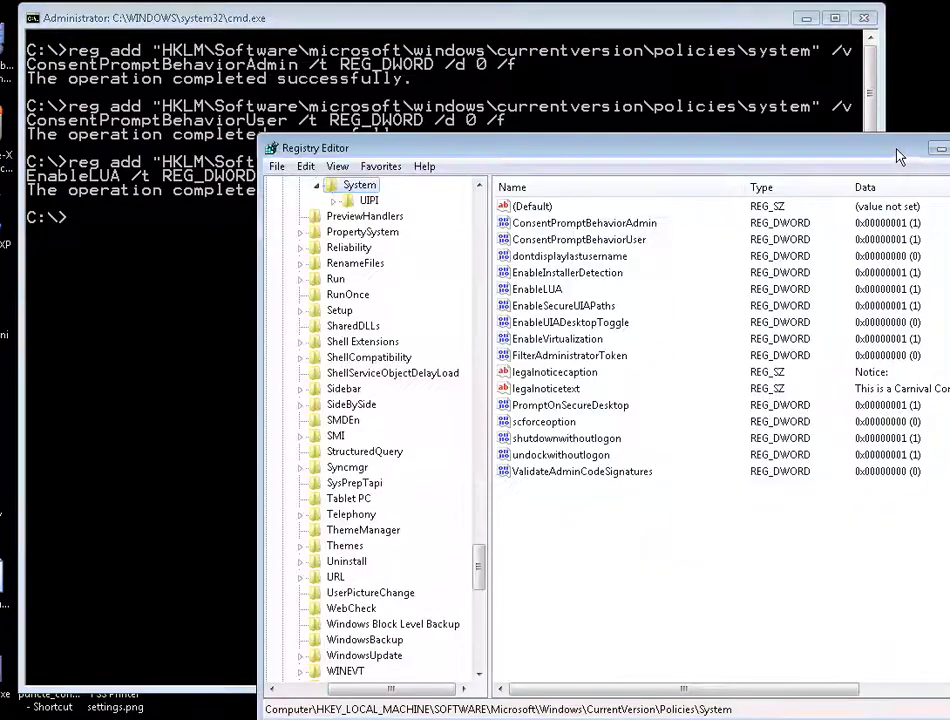
Close the outdated Registry Editor window and relaunch it with the regedit command
left_click_drag(897, 157, 762, 169)
left_click(864, 161)
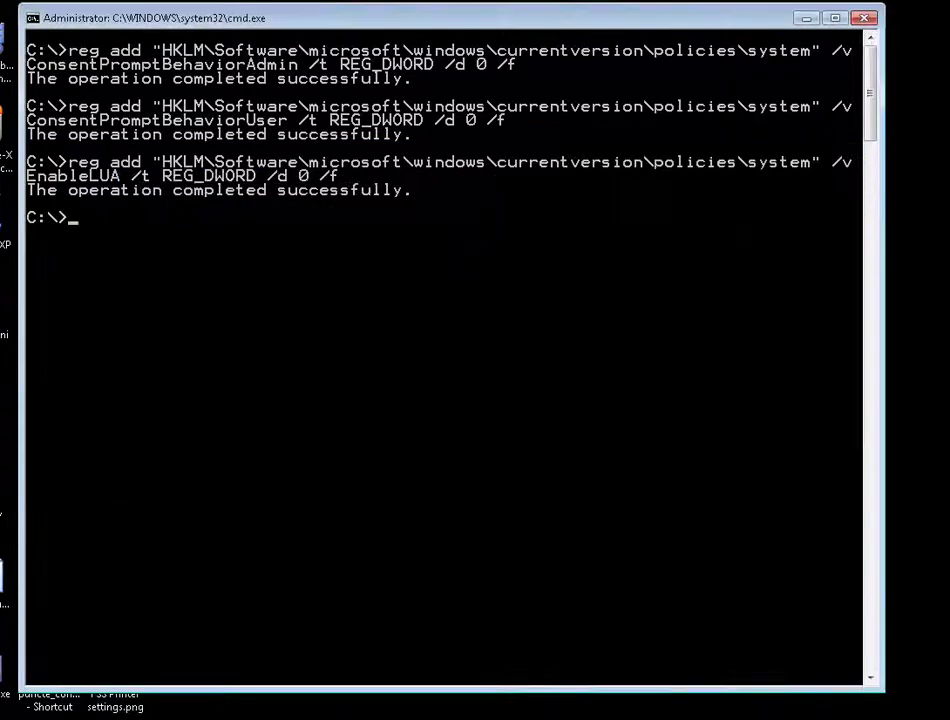
key("super")
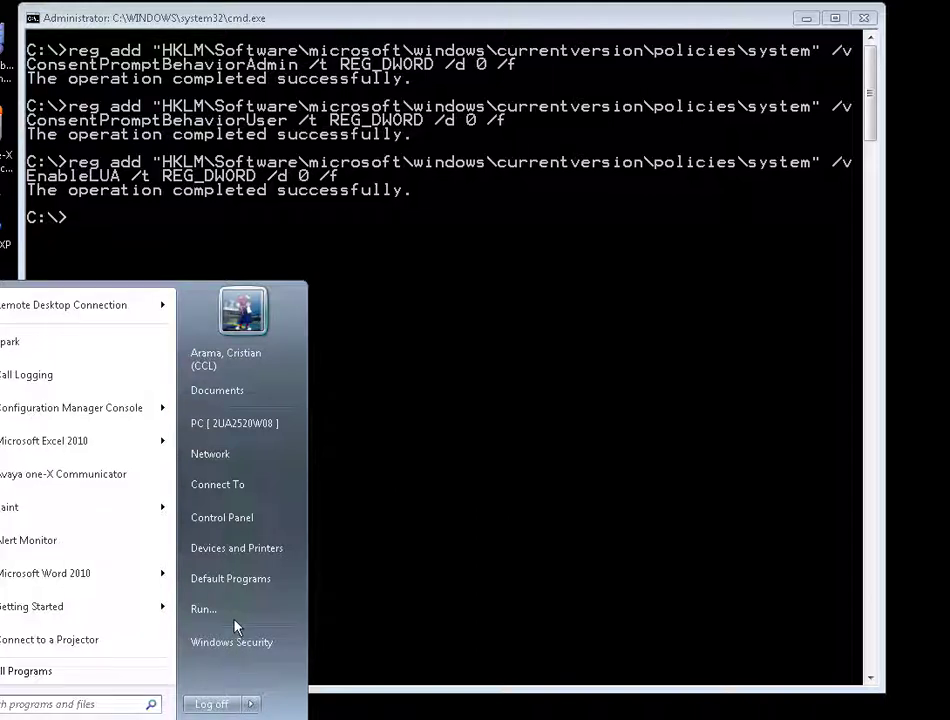
left_click(210, 610)
left_click(97, 694)
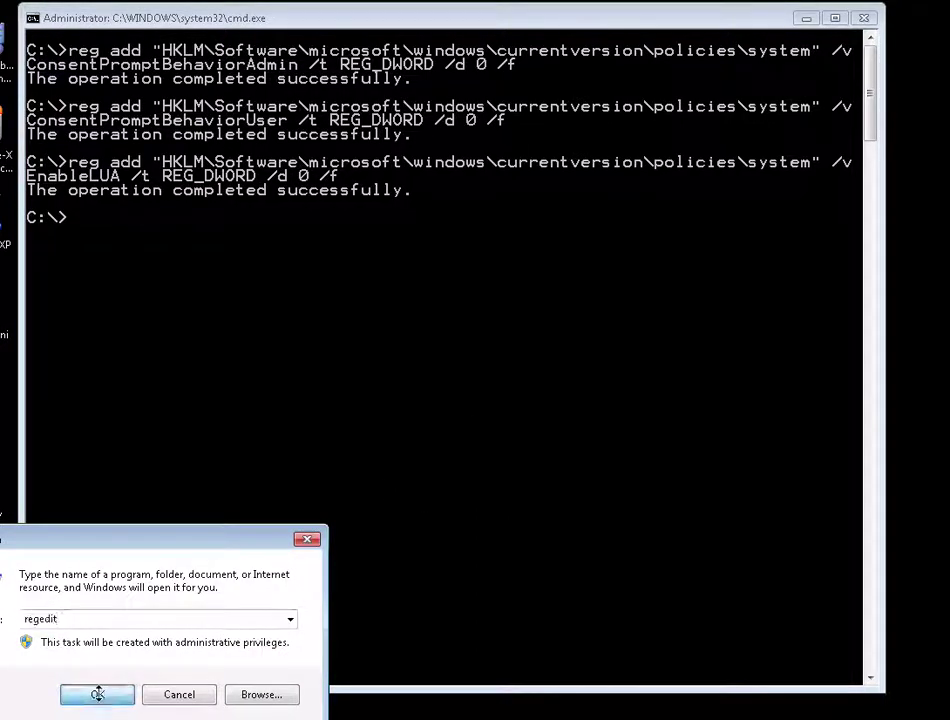